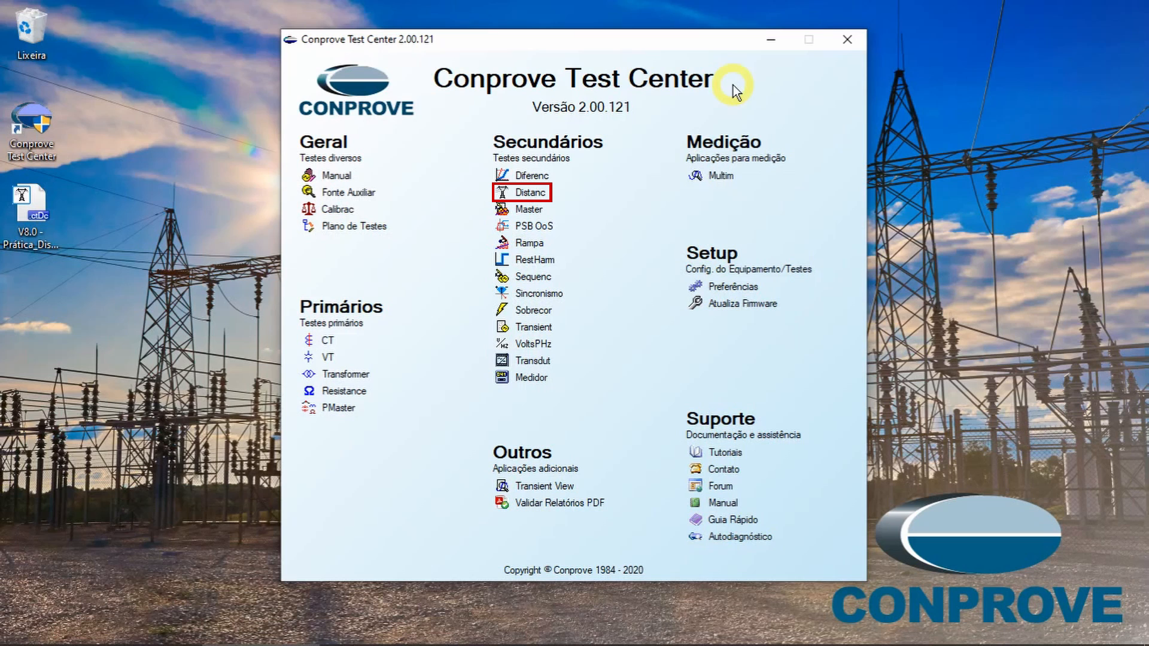
Dismiss the hardware grounding warning and open the Distanc secondary test module
left_click(608, 200)
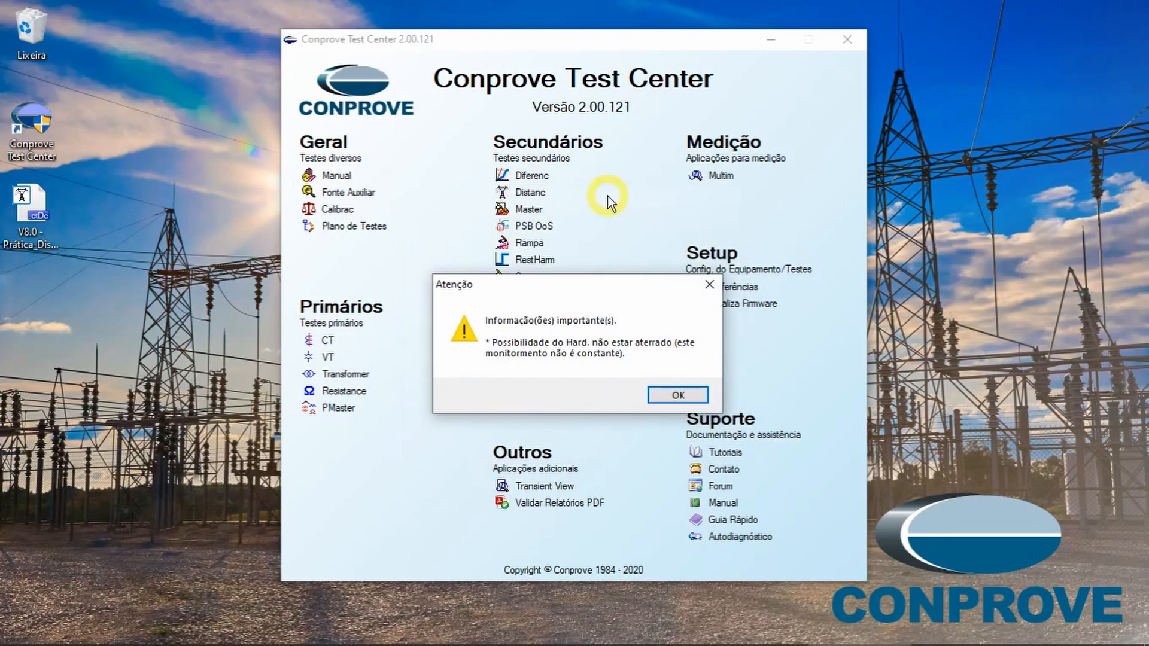
key("Return")
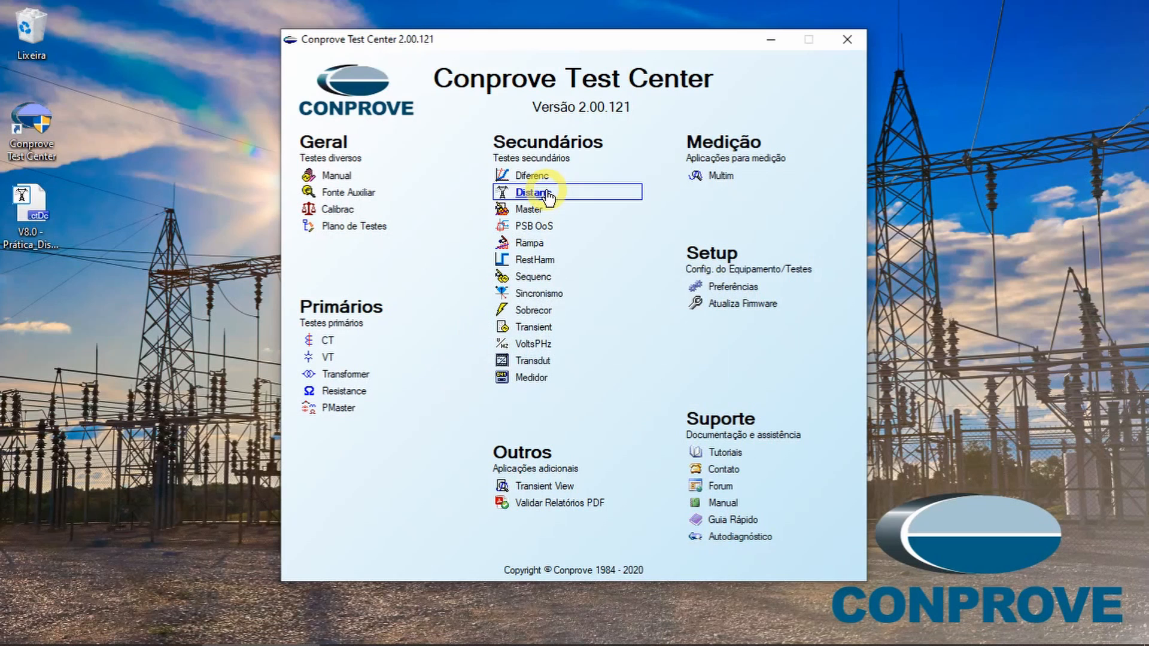
left_click(546, 191)
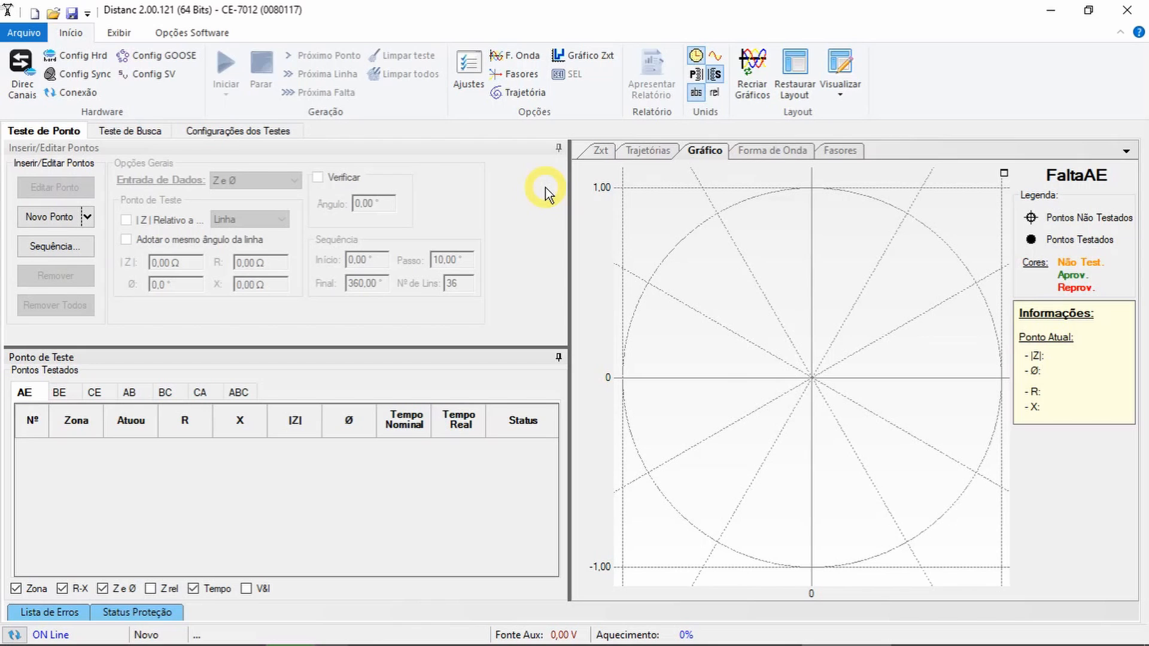
View the test configuration, point test and search test pages
left_click(278, 137)
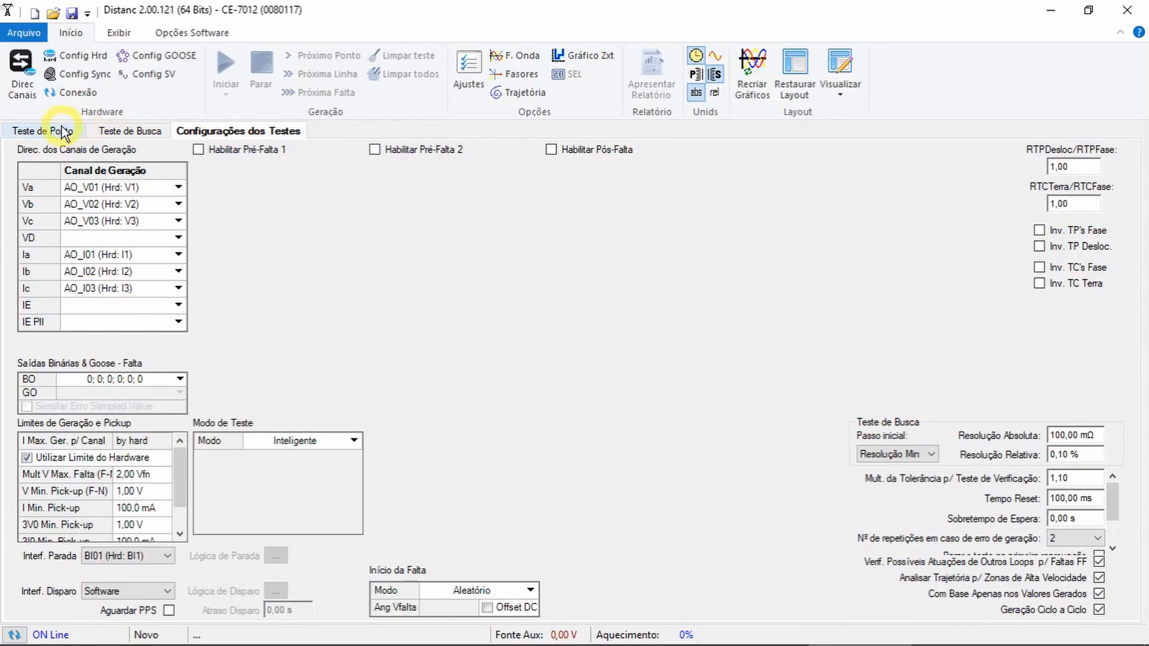
left_click(64, 132)
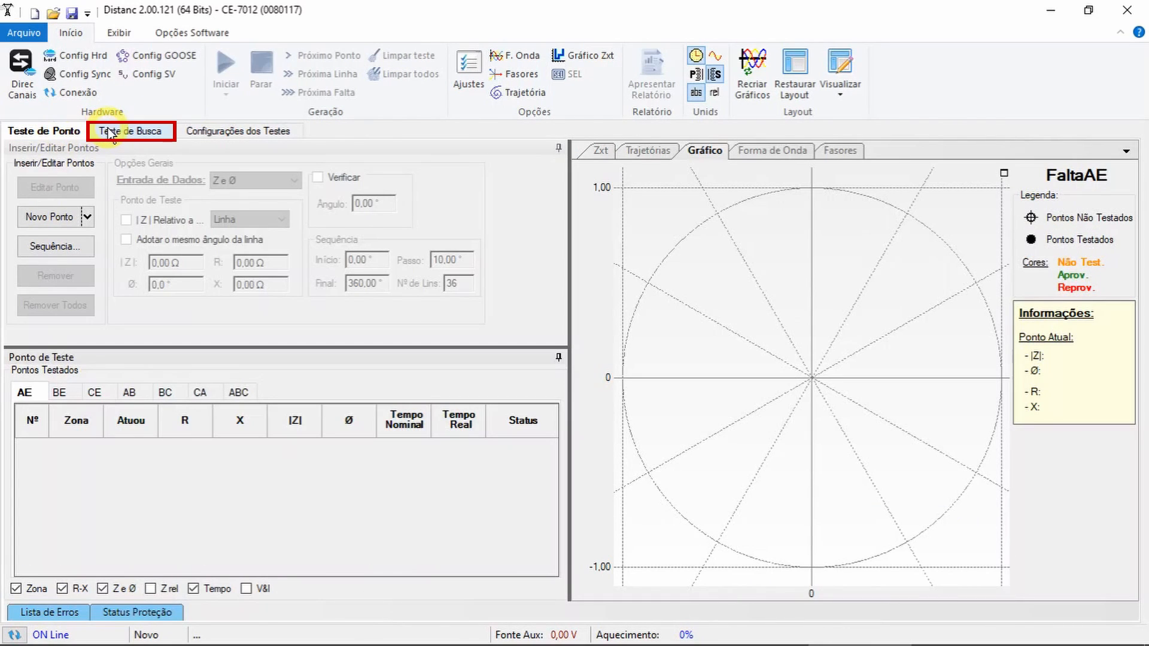
left_click(111, 134)
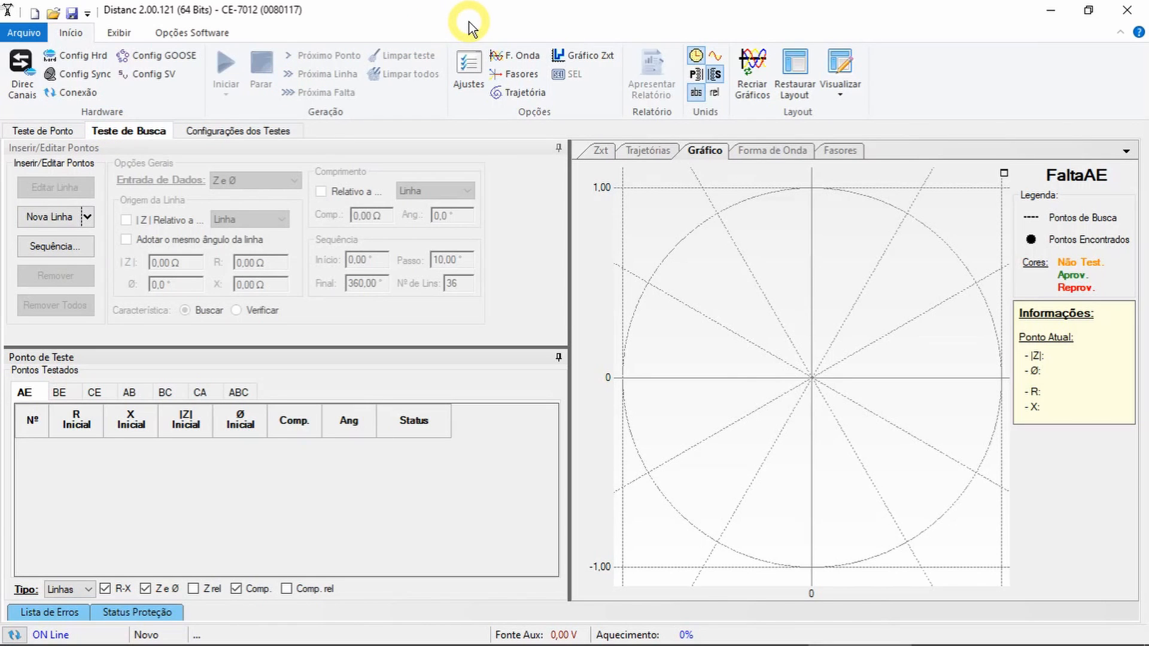
Open the distance protection settings and review the available ground factor modes
left_click(472, 62)
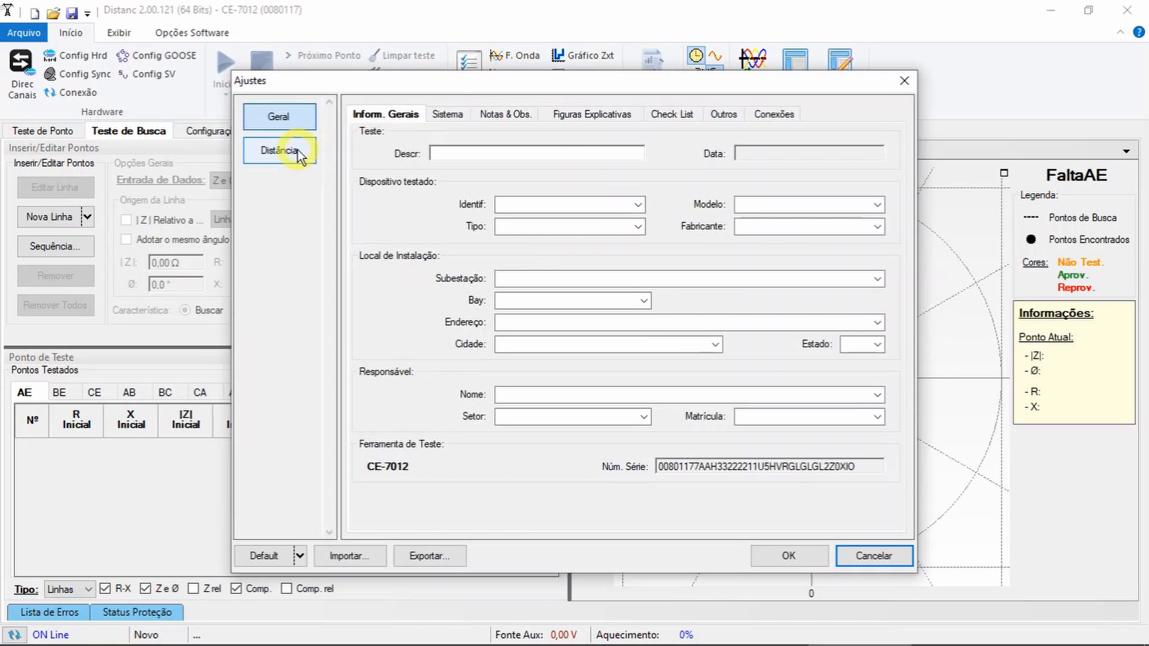
left_click(293, 153)
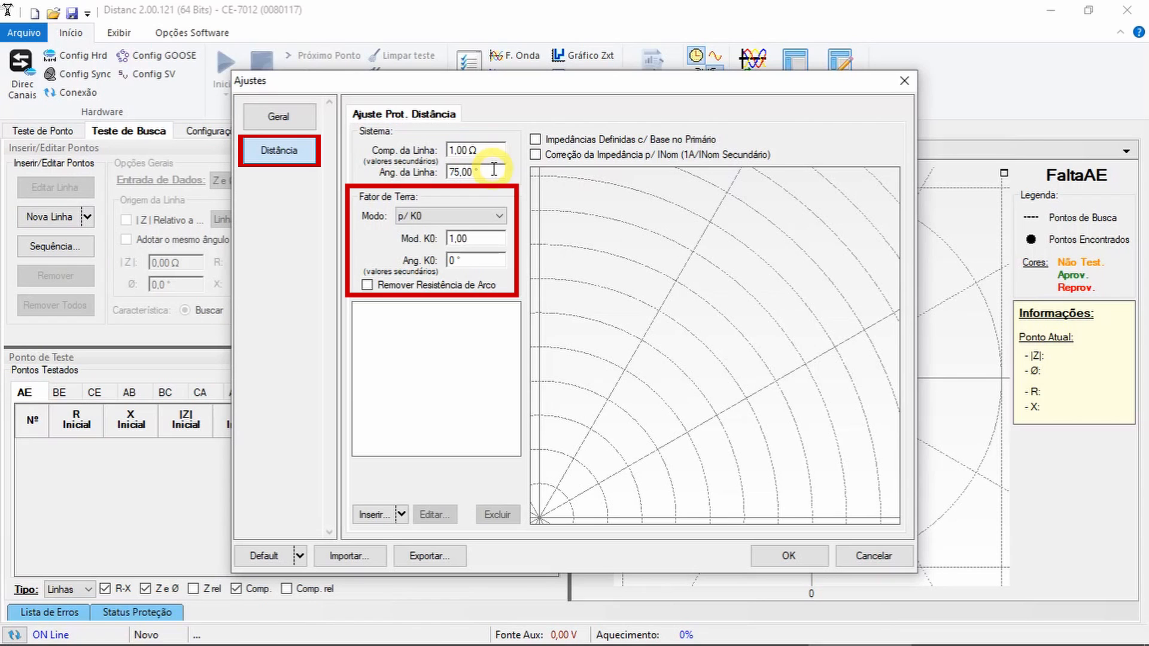
left_click(484, 215)
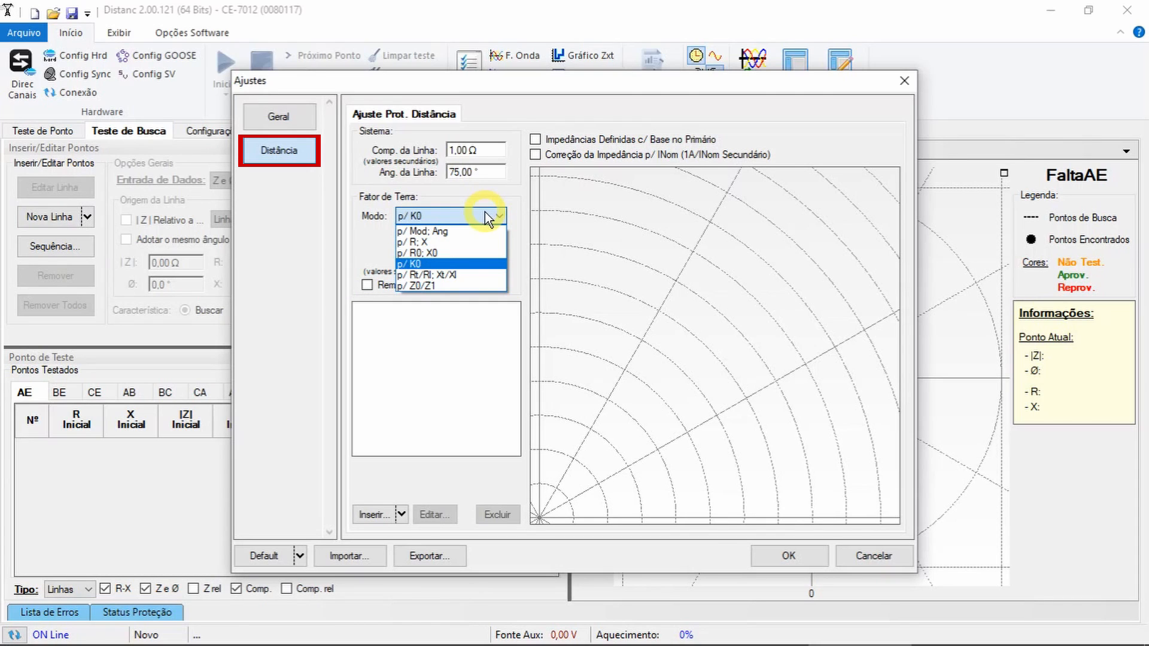
left_click(491, 342)
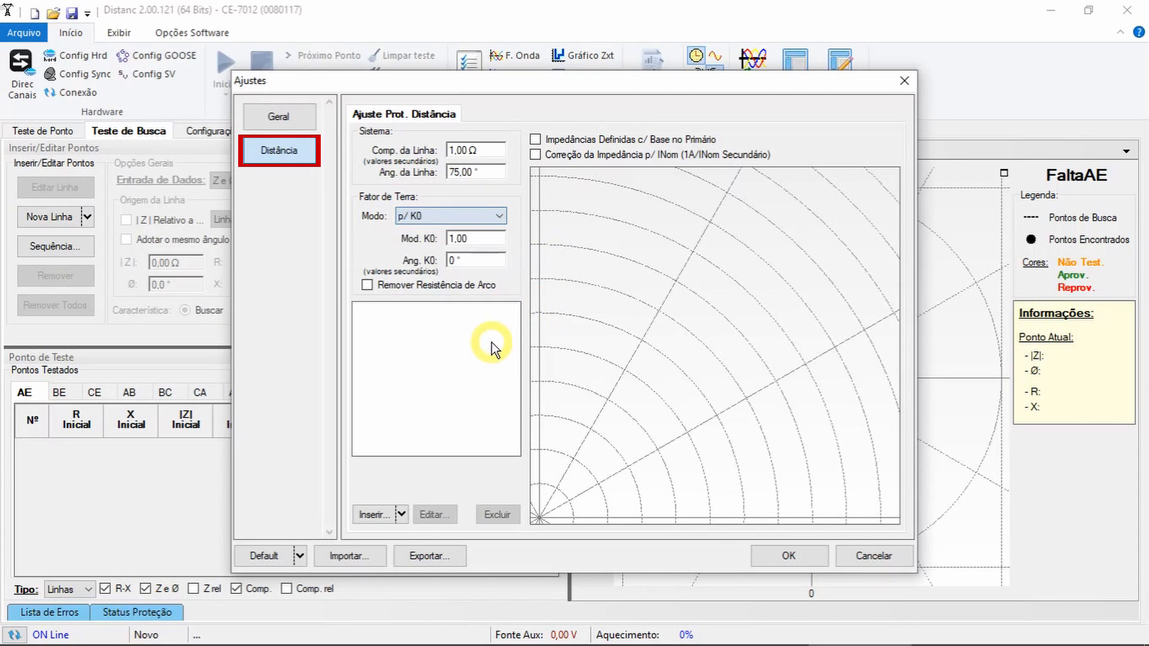
Insert a new distance zone using the SIEMENS 7SA6/7SA8/7SL8 - Quadr. characteristic
left_click(366, 520)
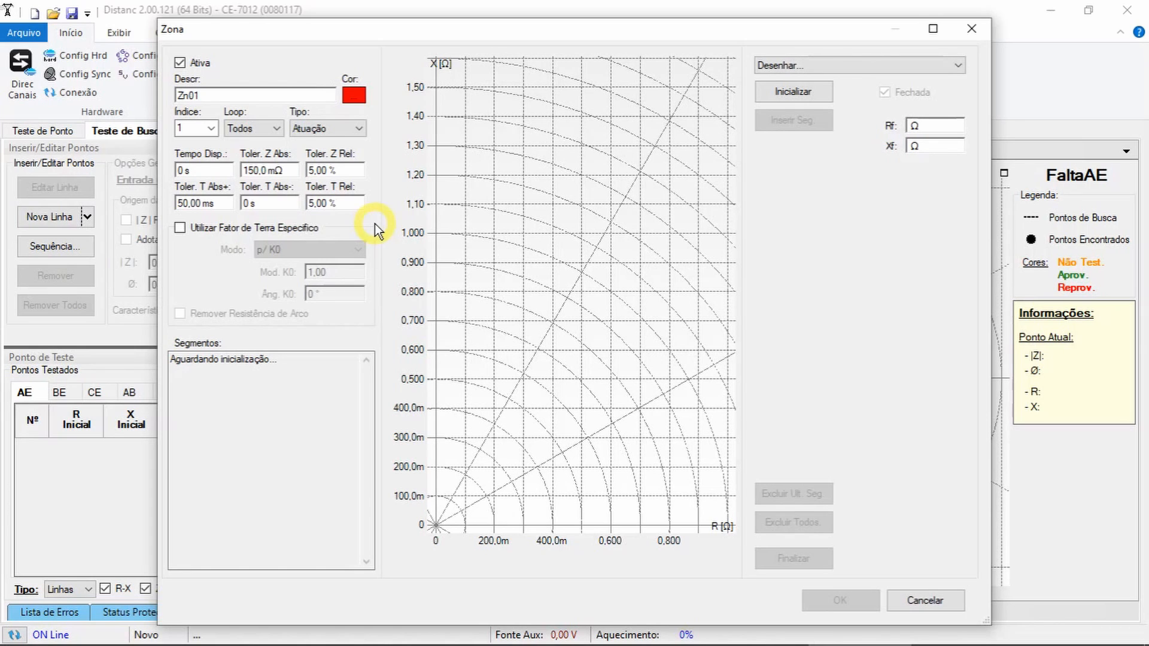
left_click(961, 68)
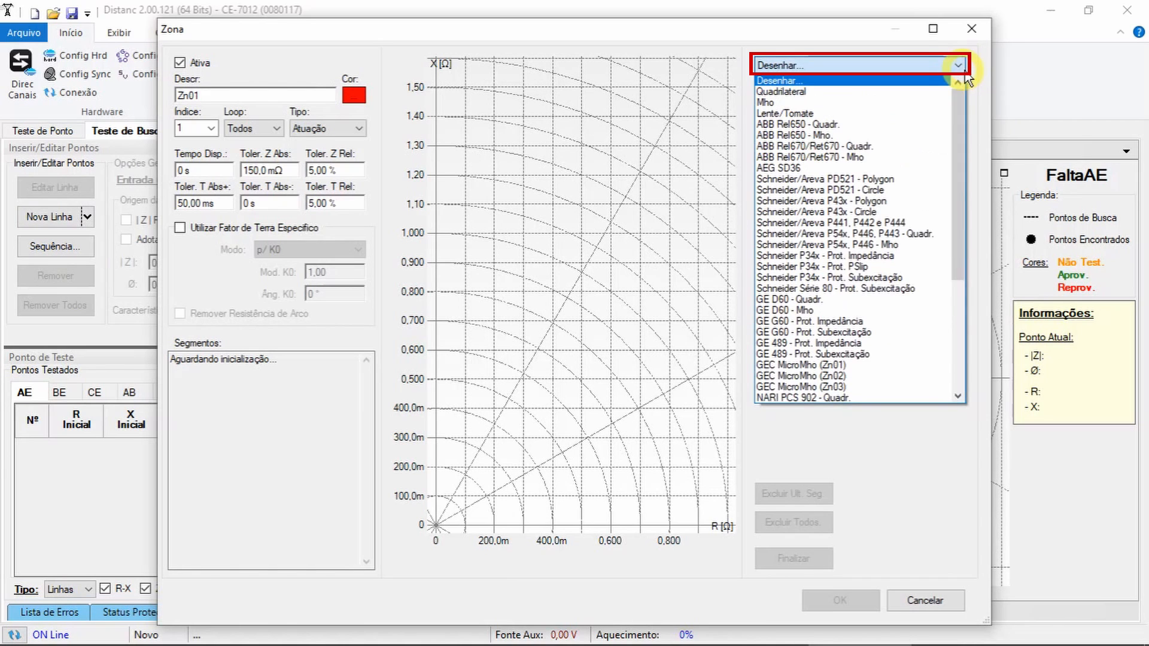
left_click_drag(962, 102, 961, 221)
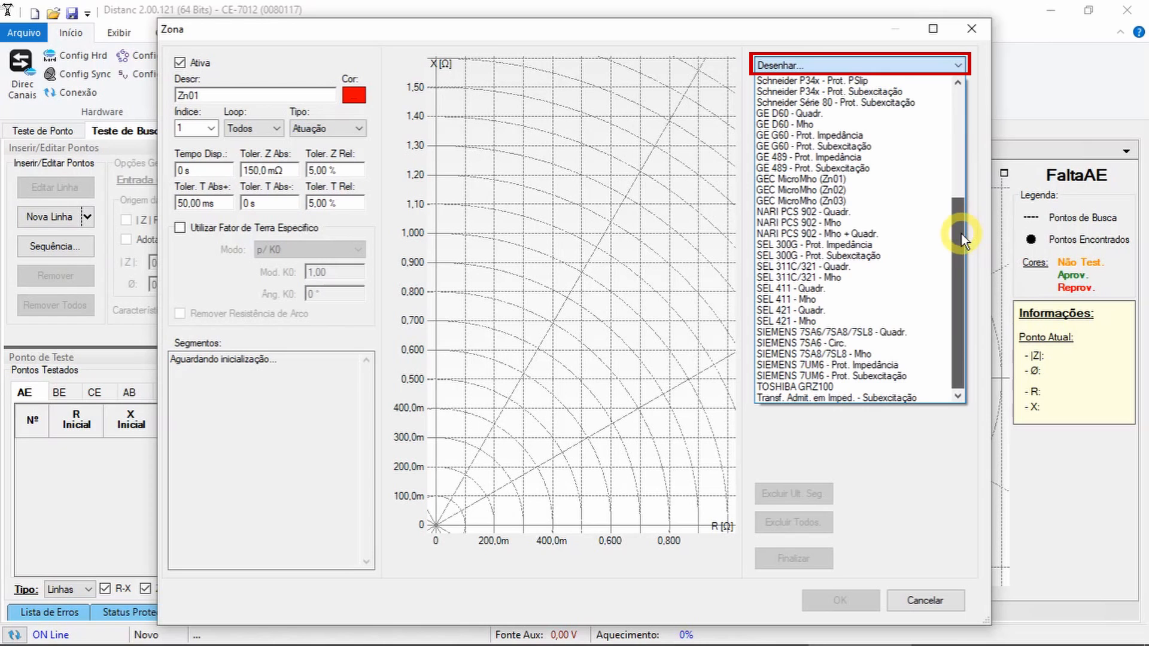
left_click_drag(961, 234, 960, 235)
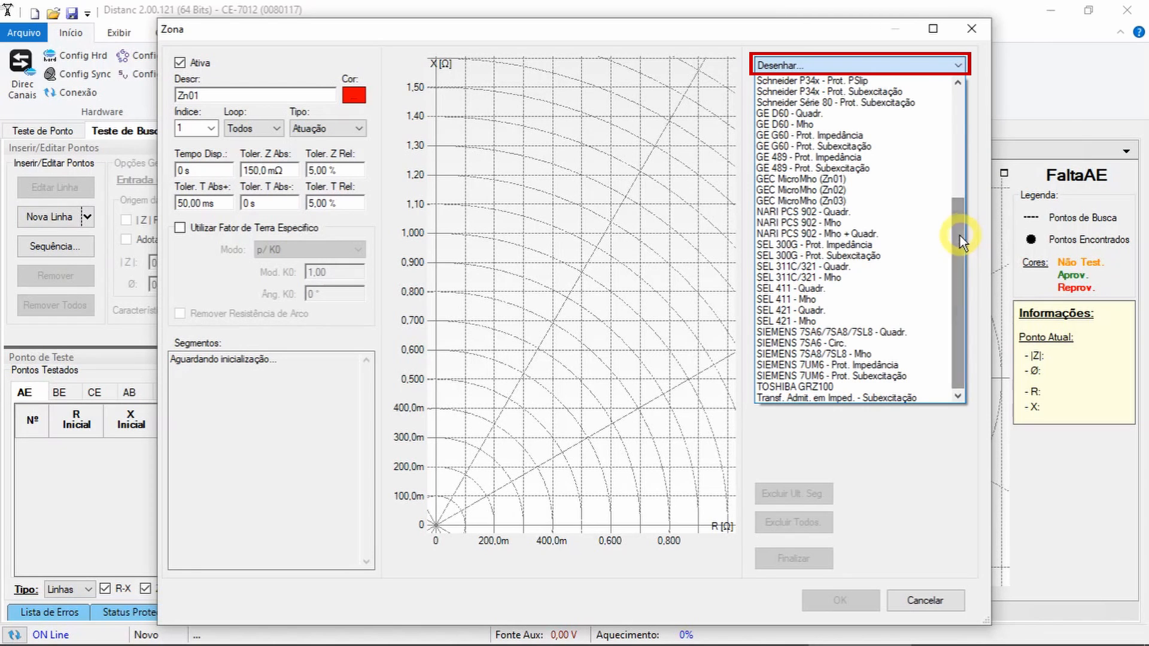
left_click(911, 331)
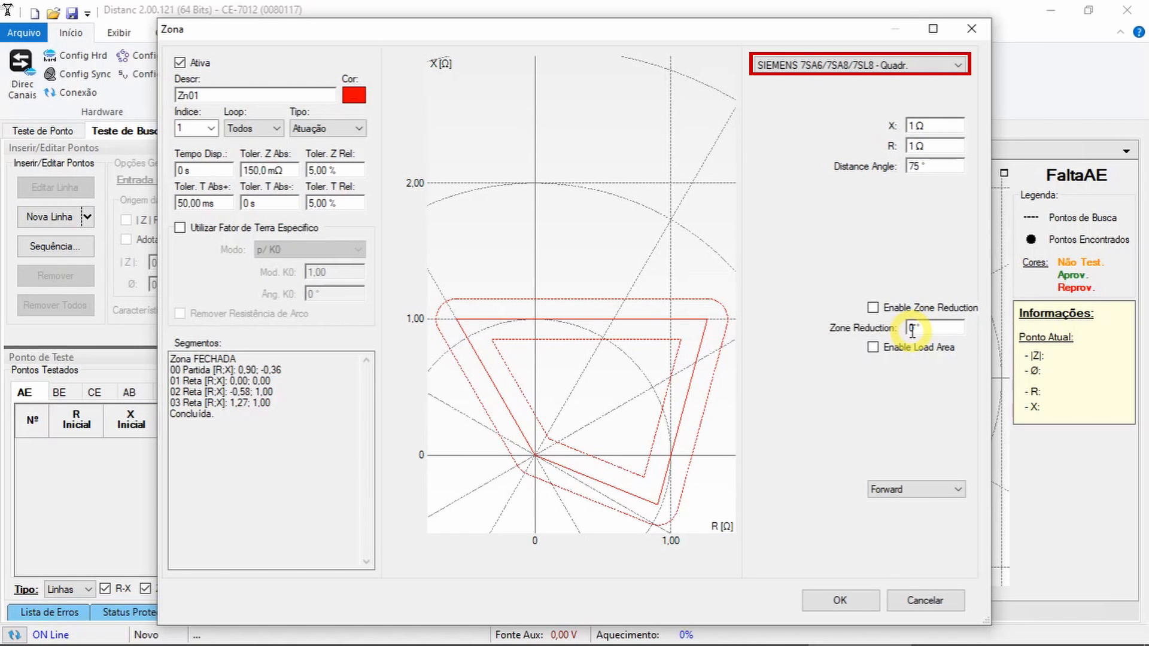
Review the Desenhar option among the zone characteristics, keep the Siemens quadrilateral, and accept the zone and the protection settings
left_click(959, 66)
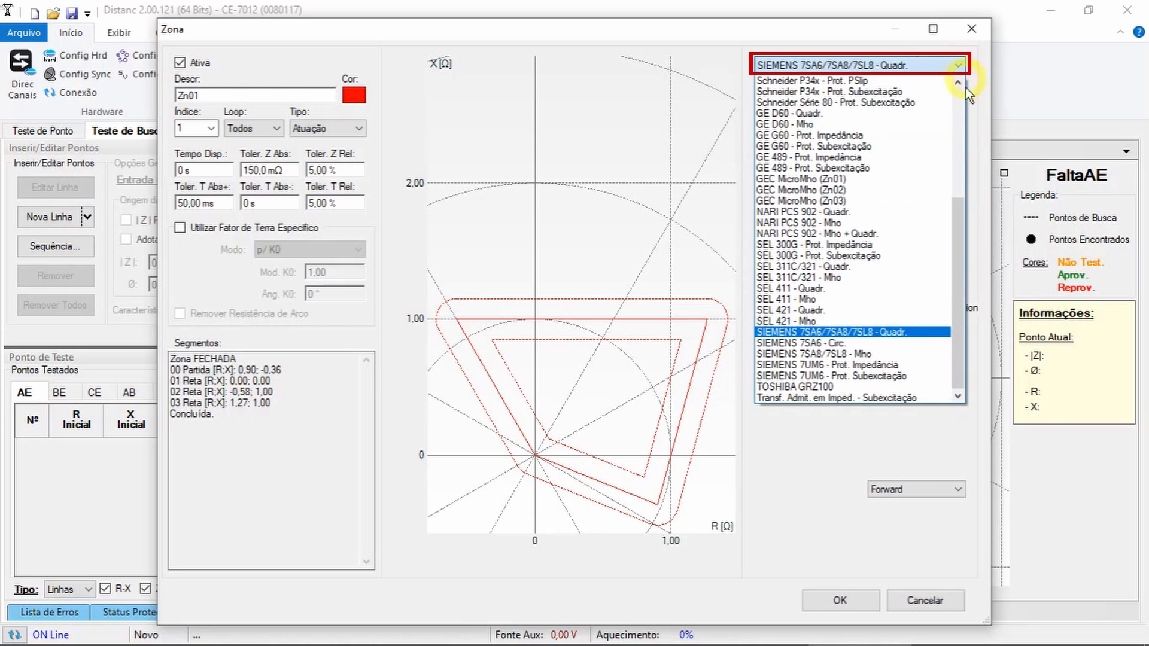
scroll(961, 102, "up", 6)
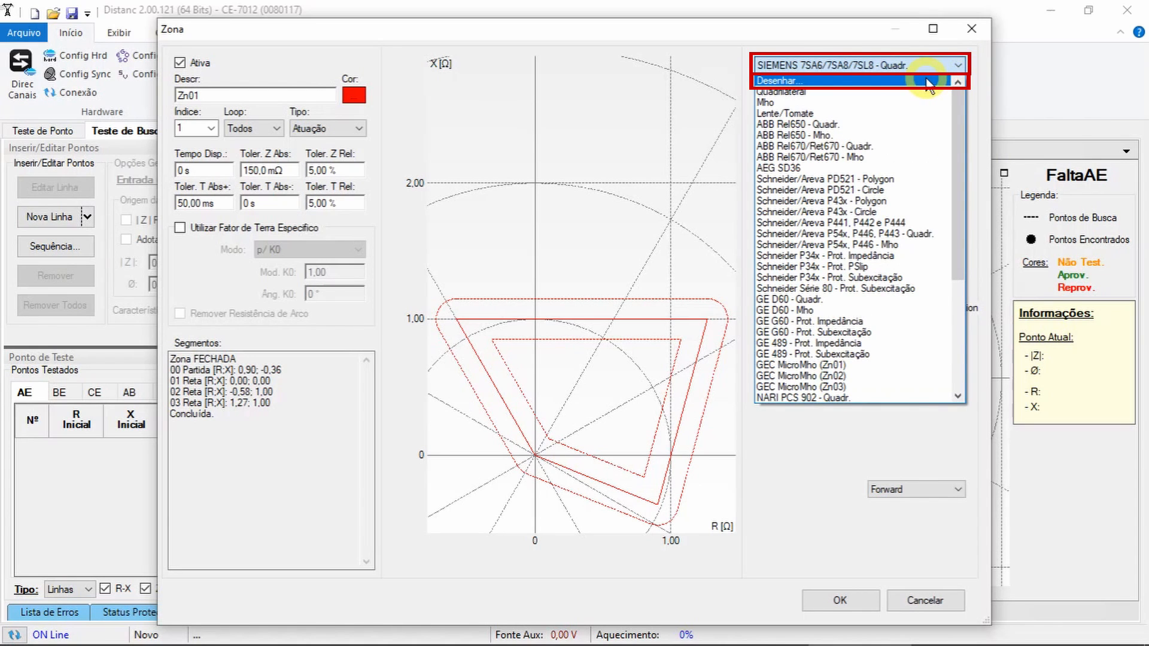
left_click(798, 497)
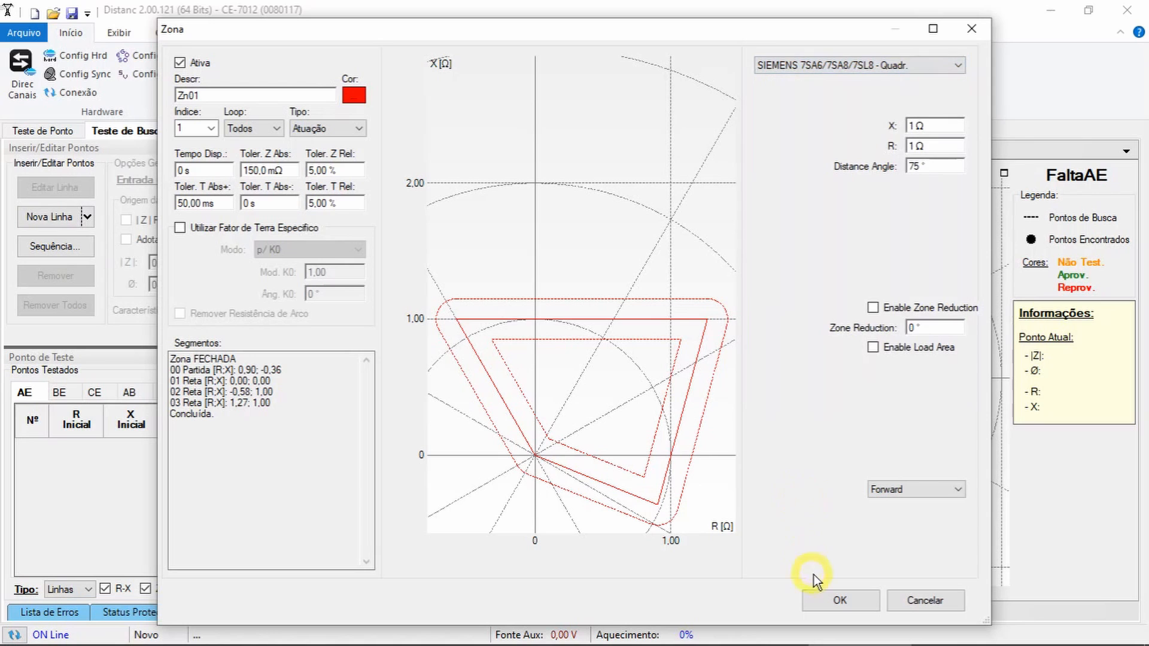
left_click(824, 600)
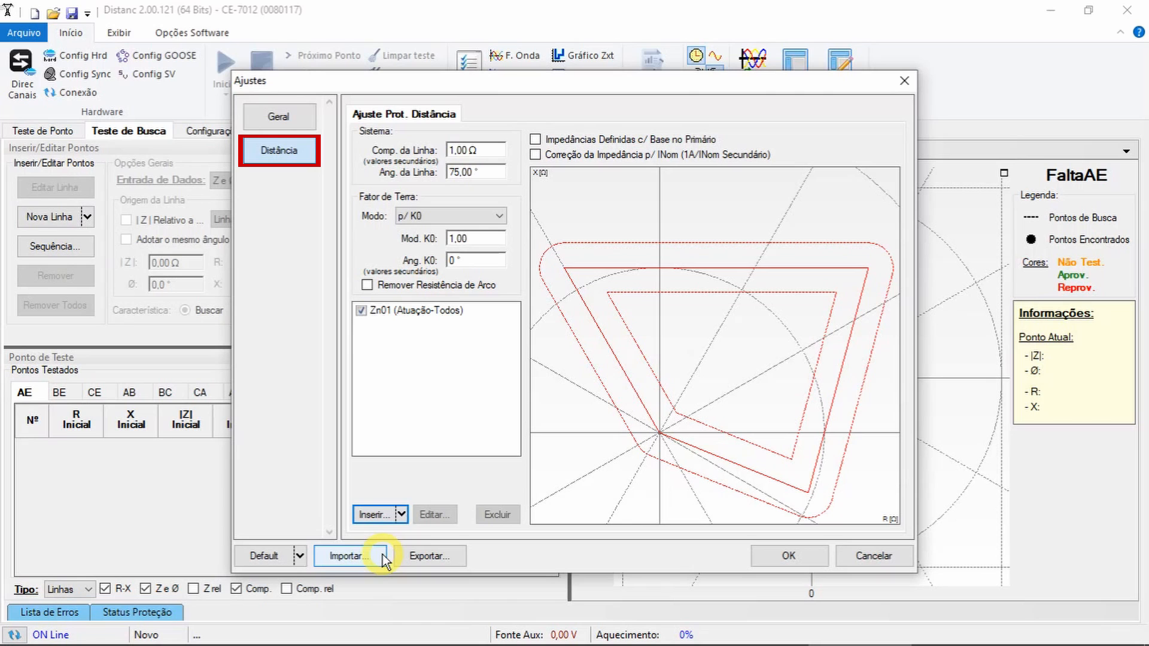
left_click(808, 561)
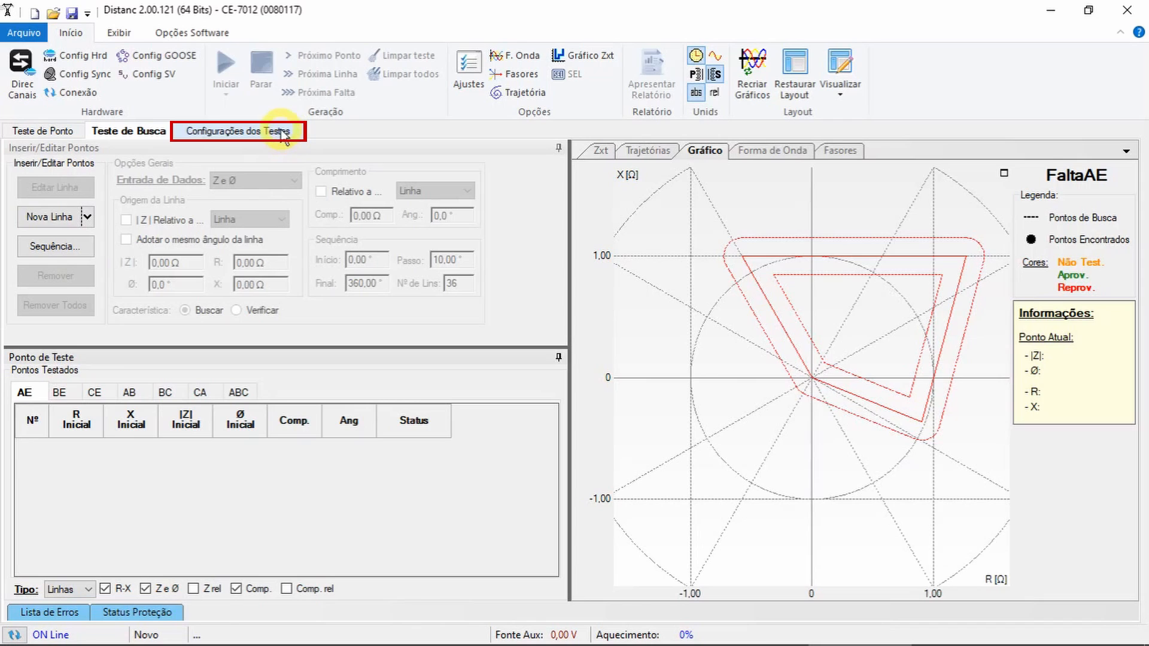
Examine the generation channel assignments and the stop interface in the test configuration
left_click(286, 136)
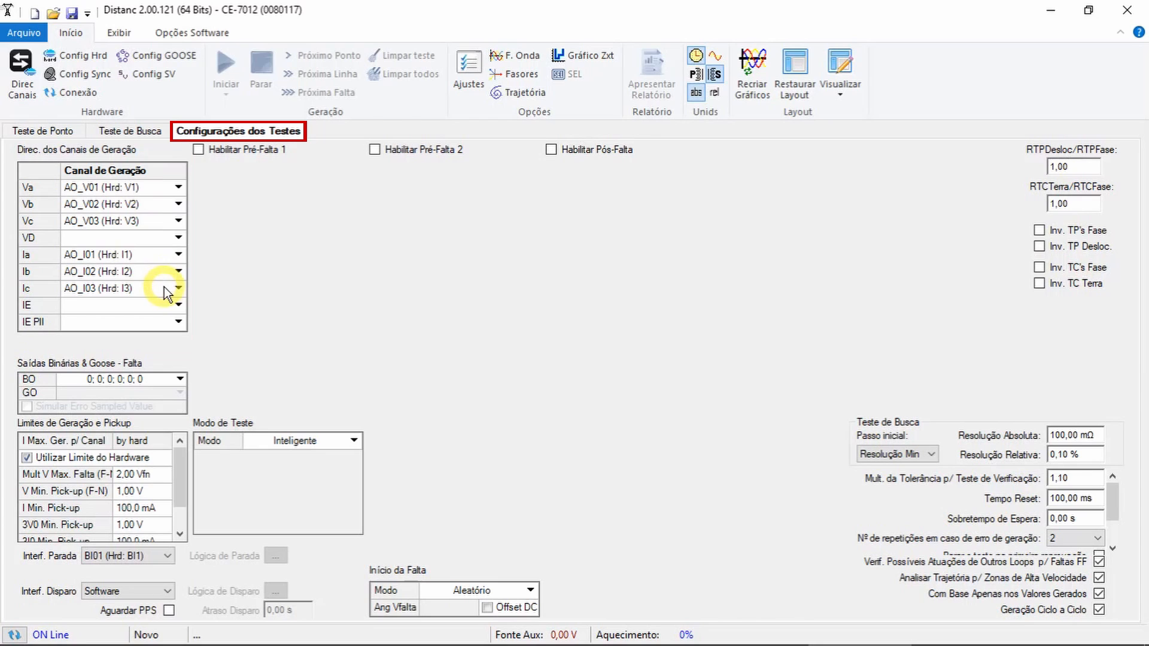
left_click(168, 556)
left_click(170, 557)
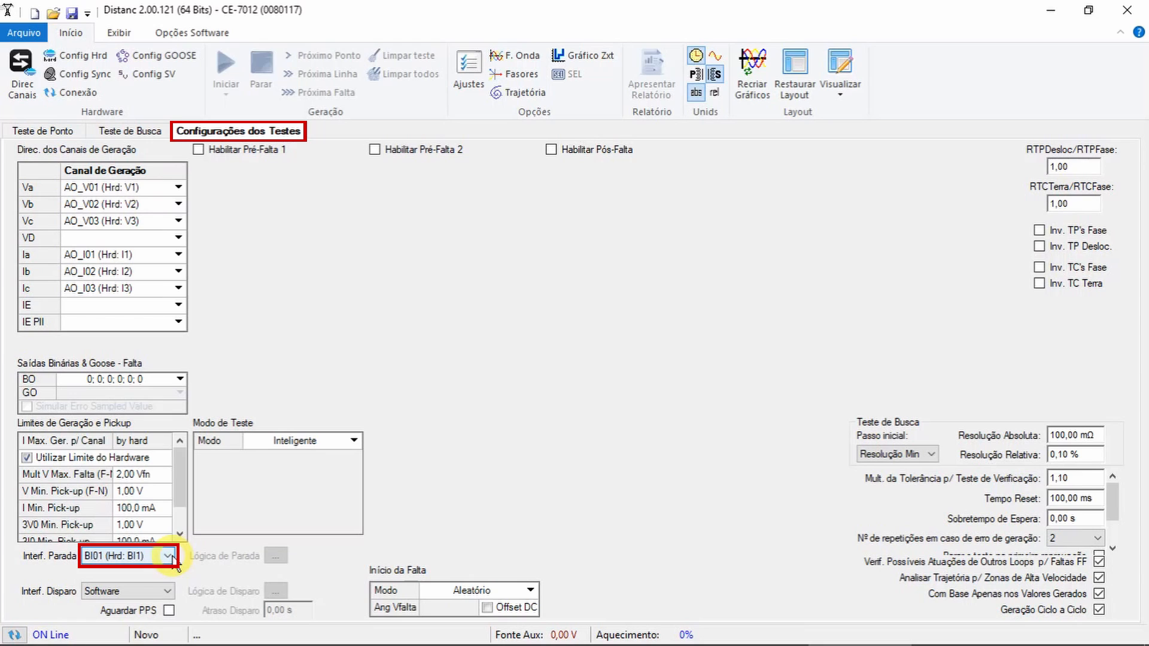
Enable Pré-Falta 1 and review its modes, keeping Vs=VNom, Is=0
left_click(198, 157)
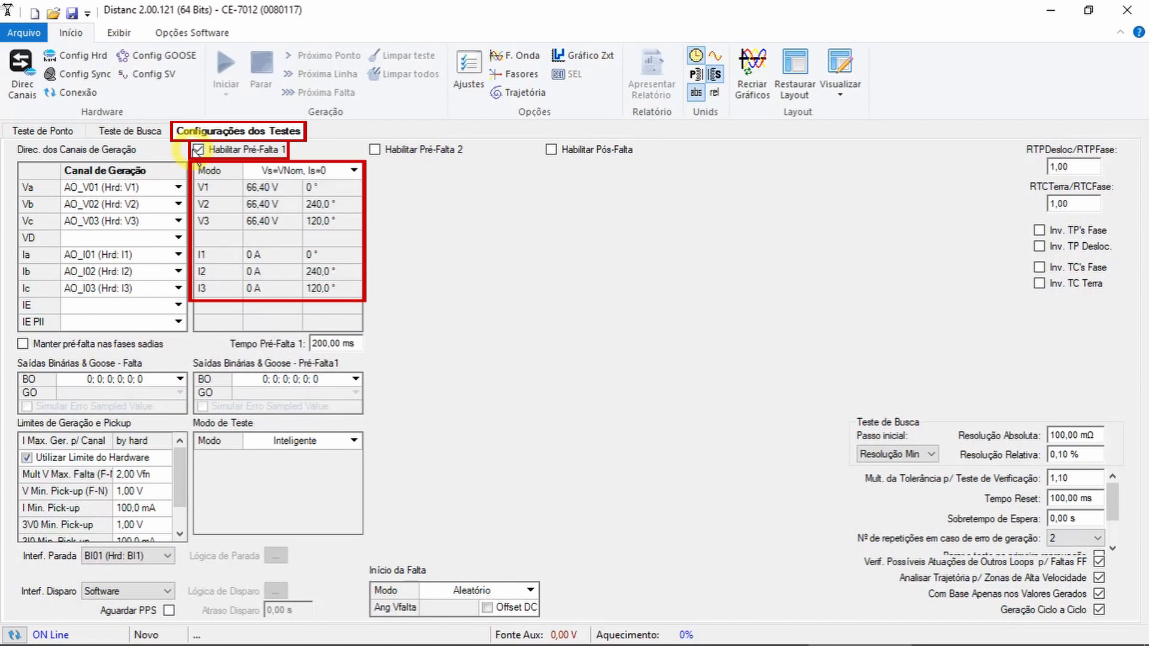
left_click(355, 172)
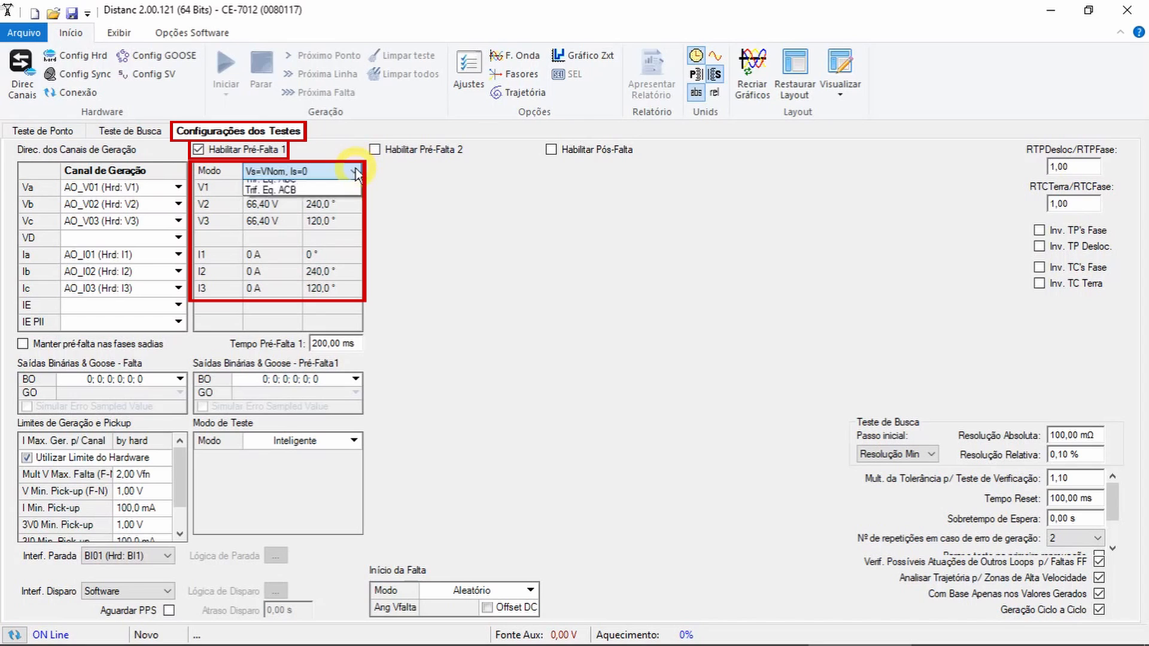
left_click(355, 172)
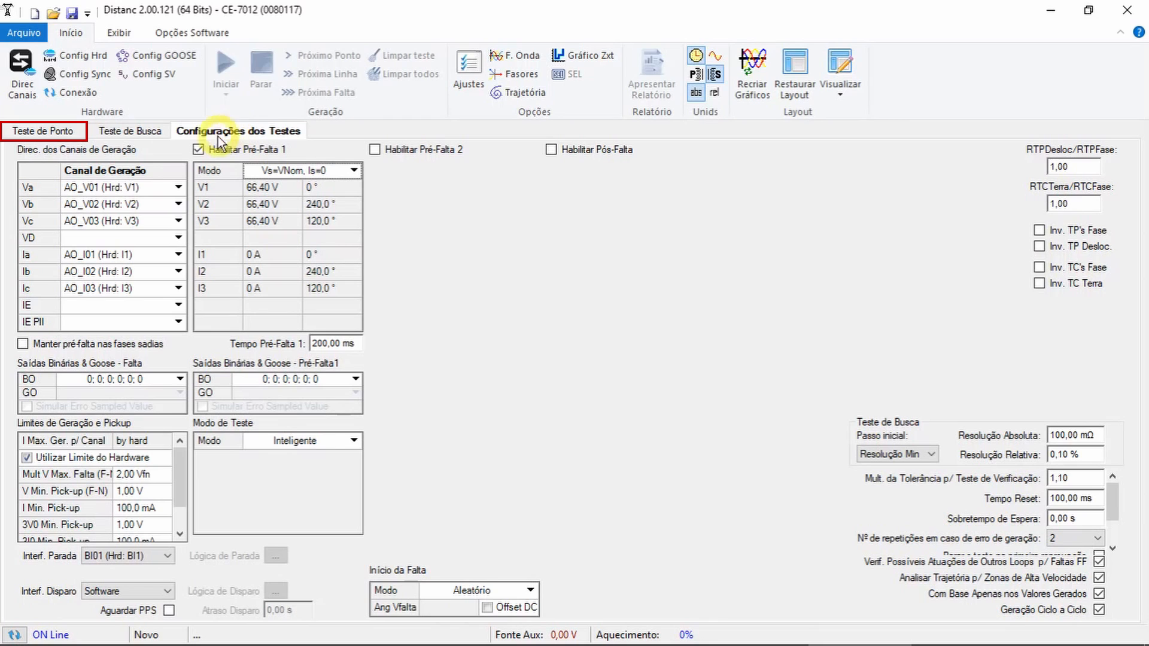
Add a point test for fault type AE with an impedance of 0,50 Ω at an angle of 50,0°
left_click(58, 135)
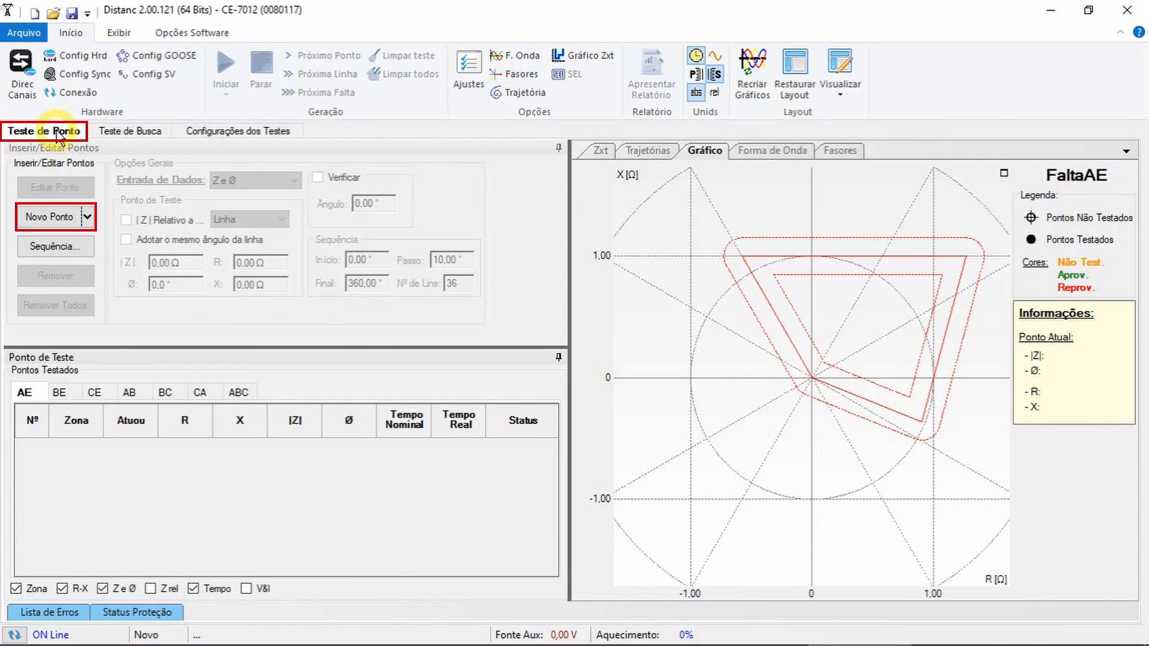
left_click(48, 219)
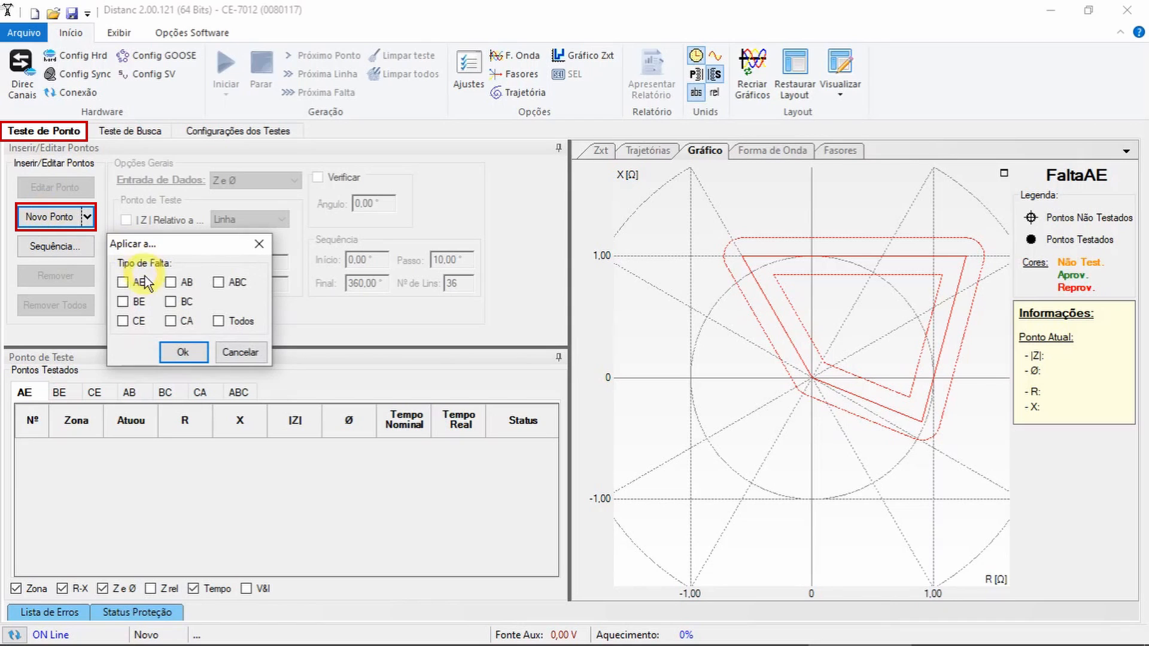
left_click(123, 282)
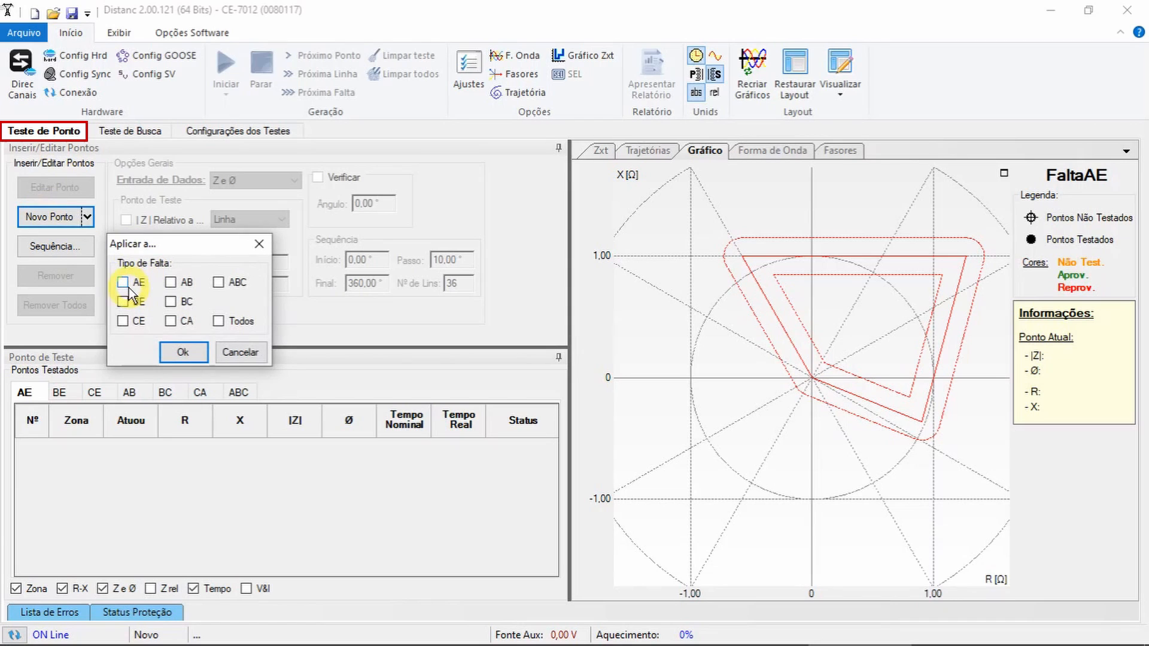
left_click(175, 358)
left_click(192, 268)
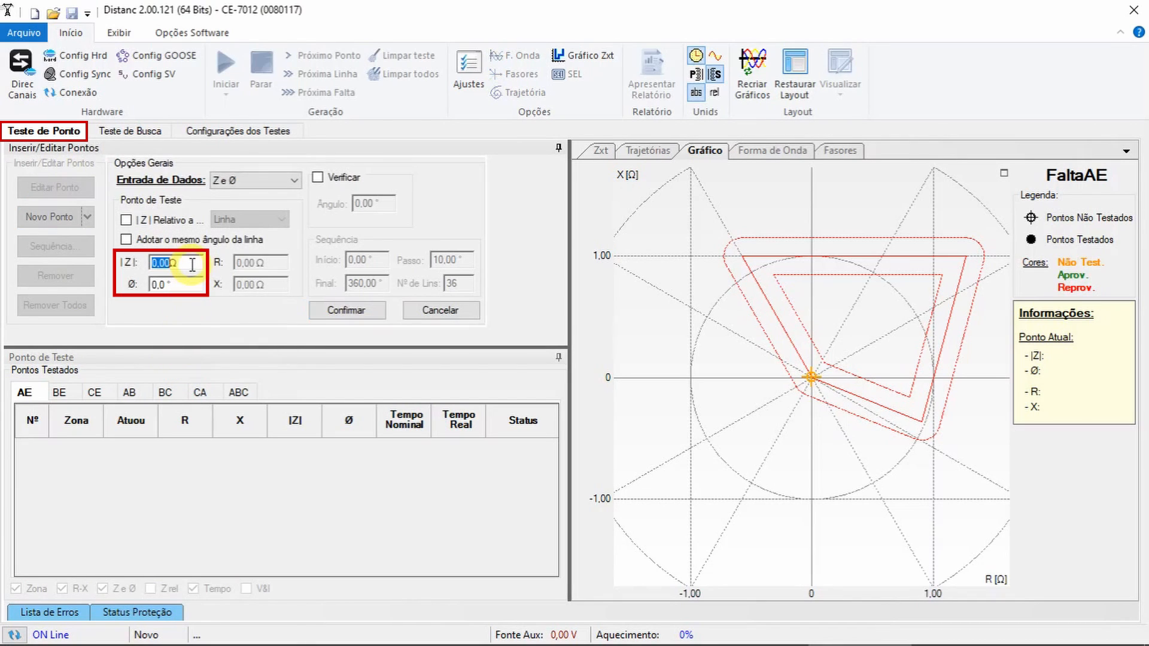
type("0,50")
left_click(186, 284)
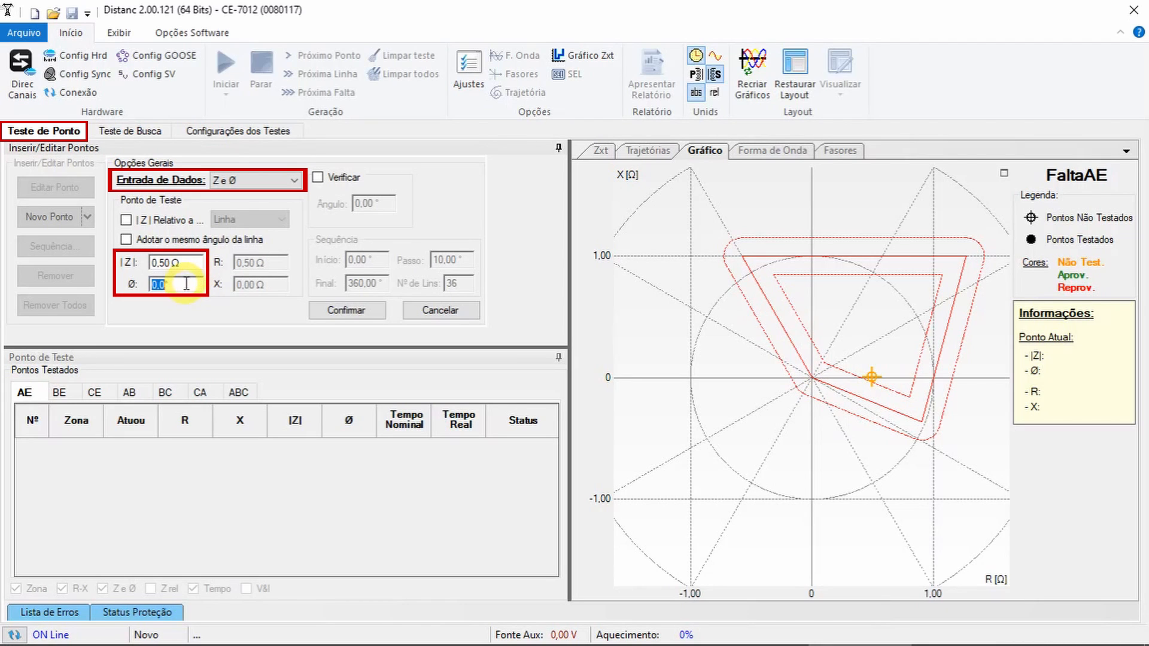
type("50,0")
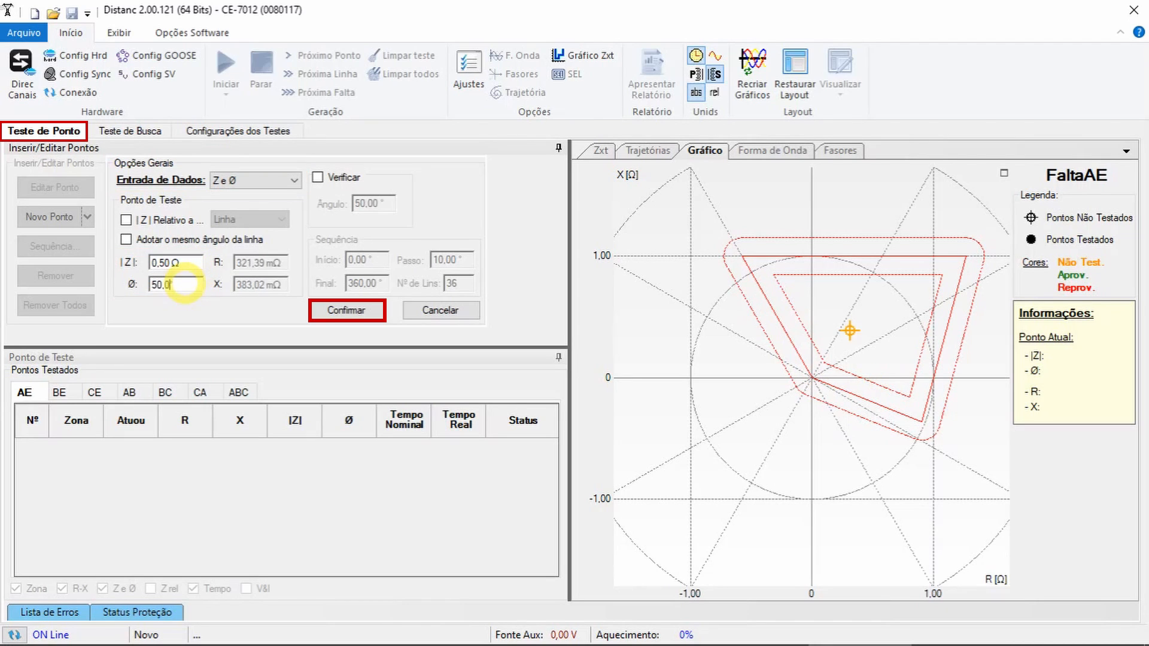
left_click(358, 311)
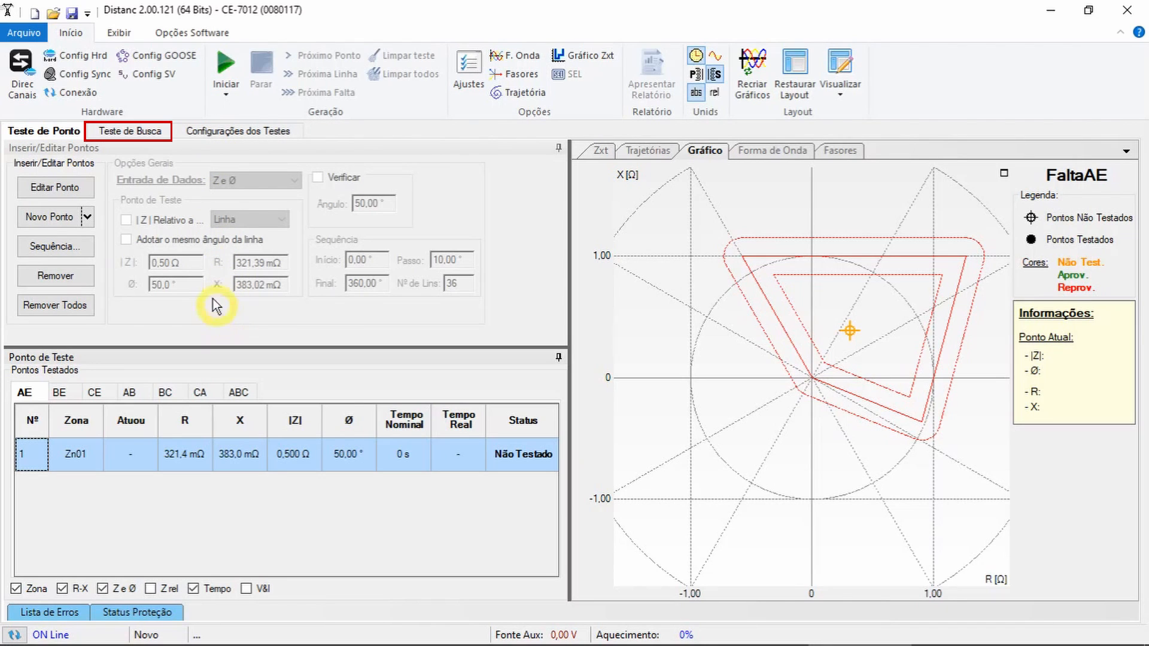
Draw a search line for fault type AE across the zone's resistive boundary, about 1,01 Ω long at about -14,2°
left_click(163, 133)
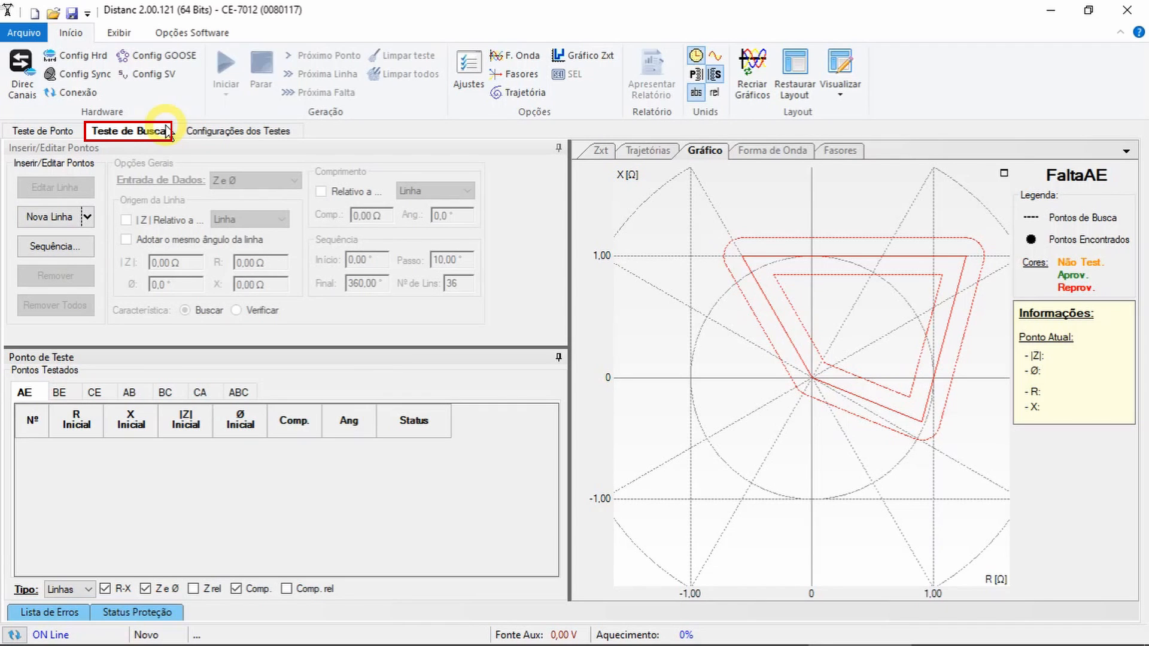
left_click(52, 218)
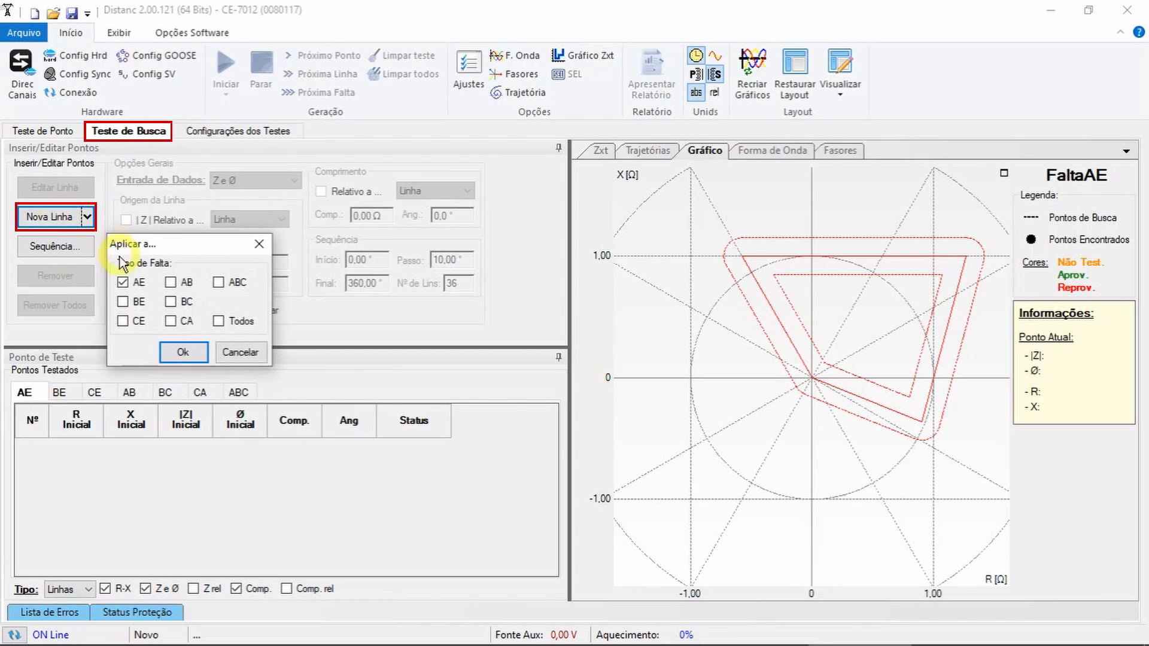
left_click(183, 352)
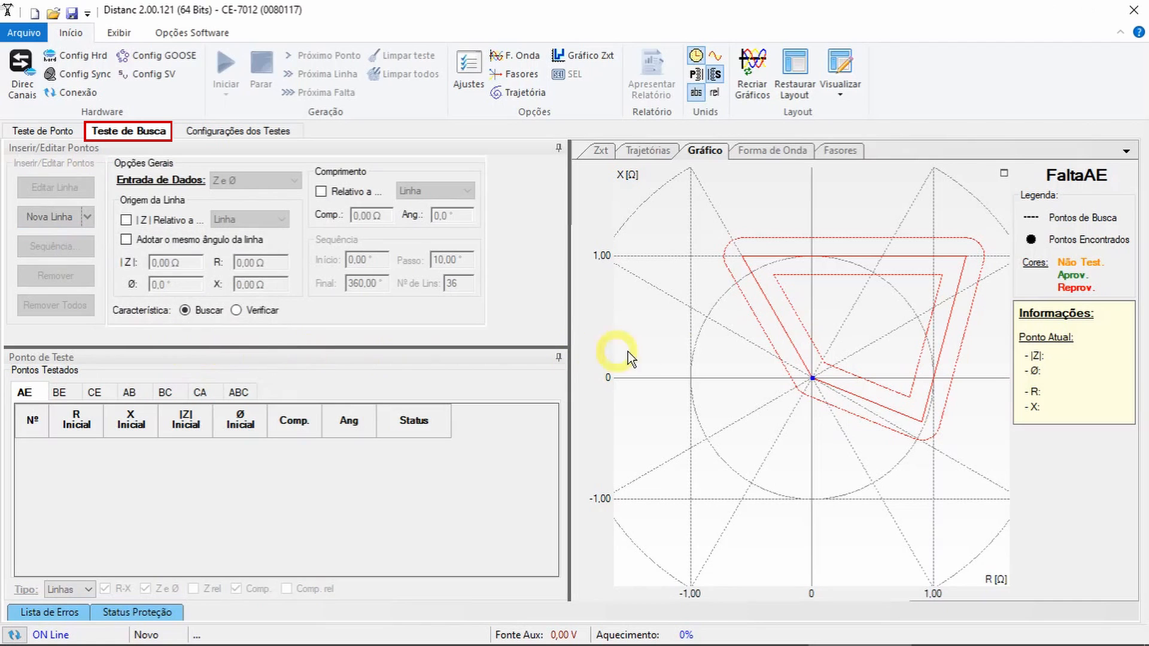
left_click(878, 315)
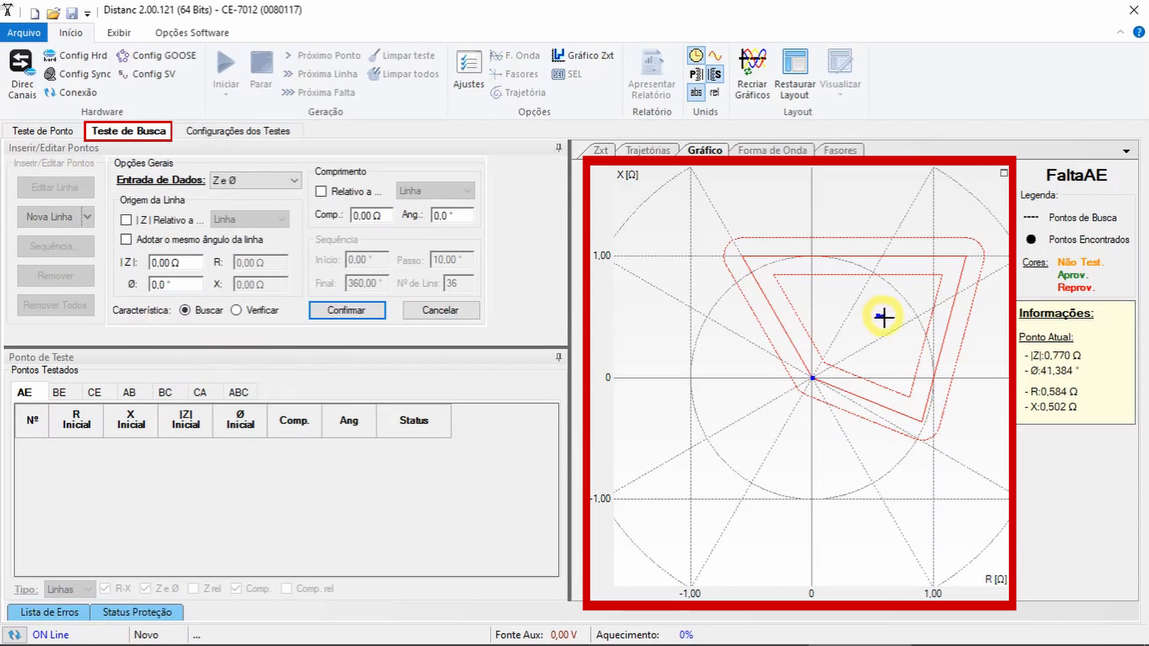
left_click(985, 348)
key("Return")
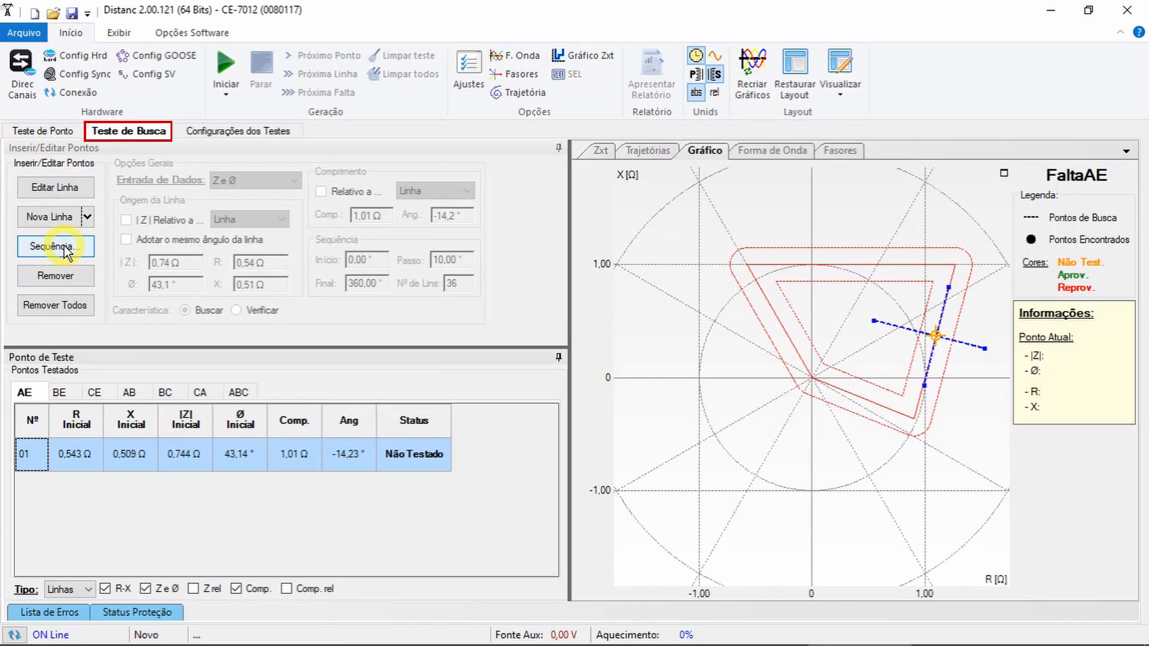
Add a sequence of AE search lines from 0,60 Ω at 50,0°, each 2,00 Ω long, from 0,00° to 360,00° in 30,00° steps
left_click(67, 252)
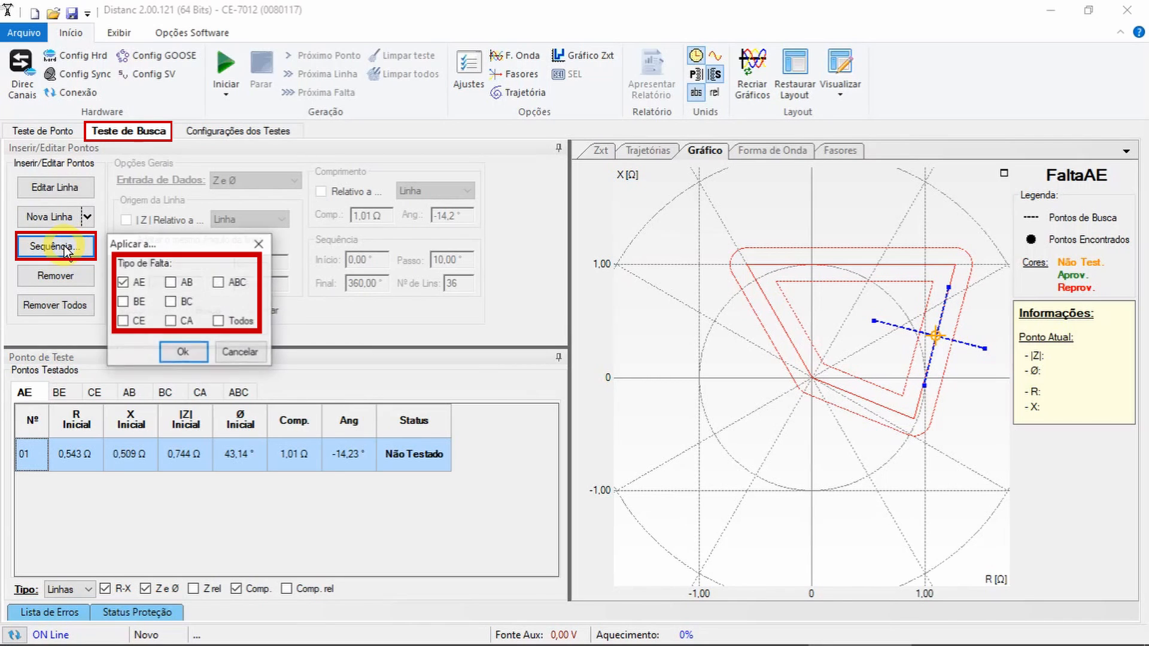
left_click(194, 359)
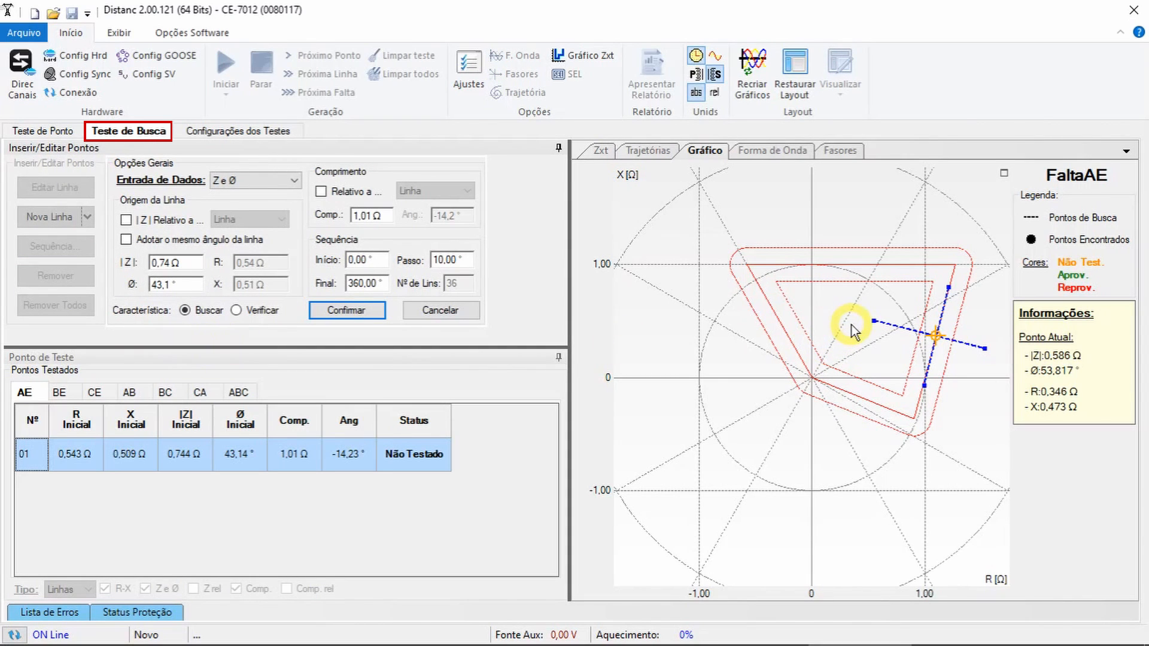
left_click(181, 263)
type("0,60")
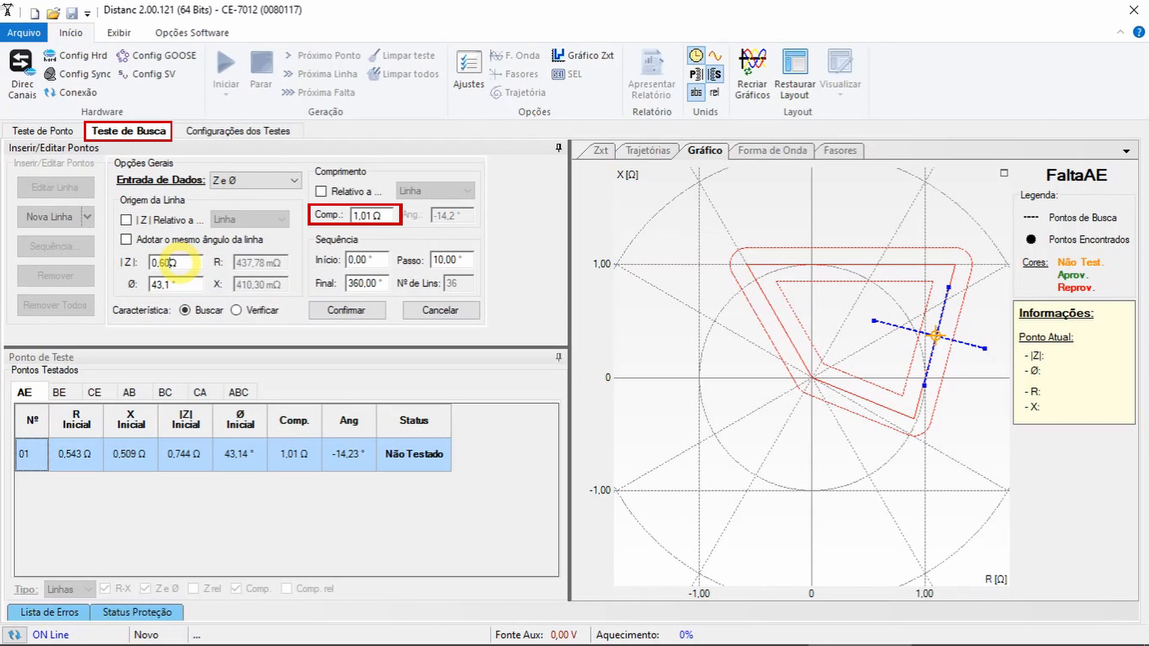
left_click(186, 285)
type("50,0")
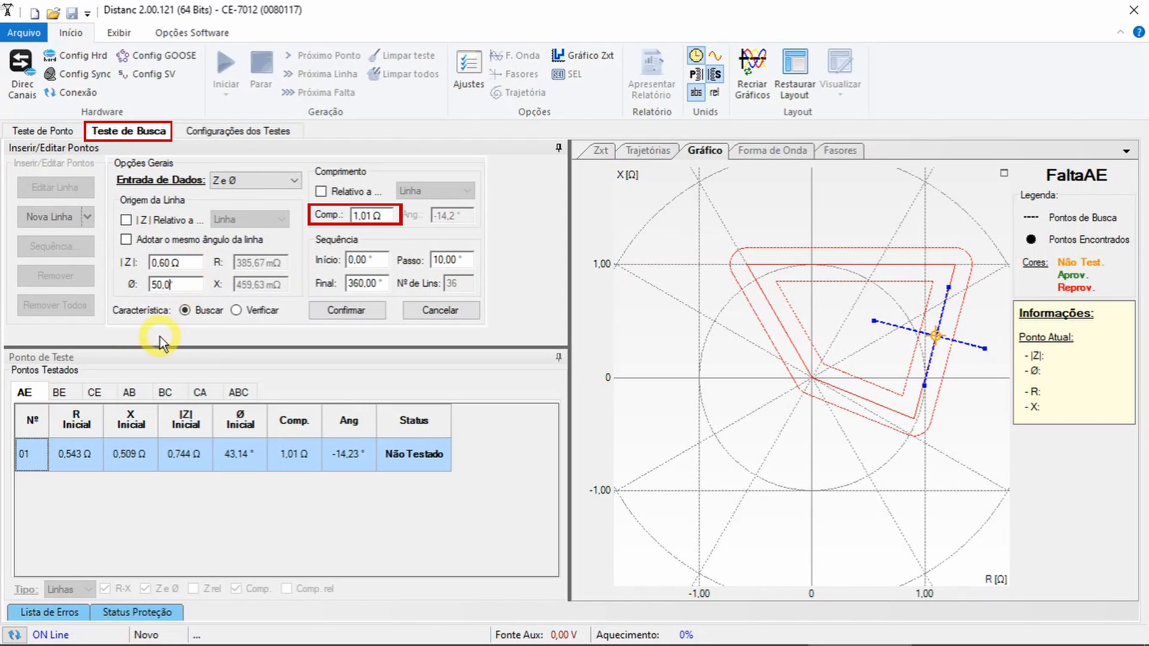
left_click(392, 220)
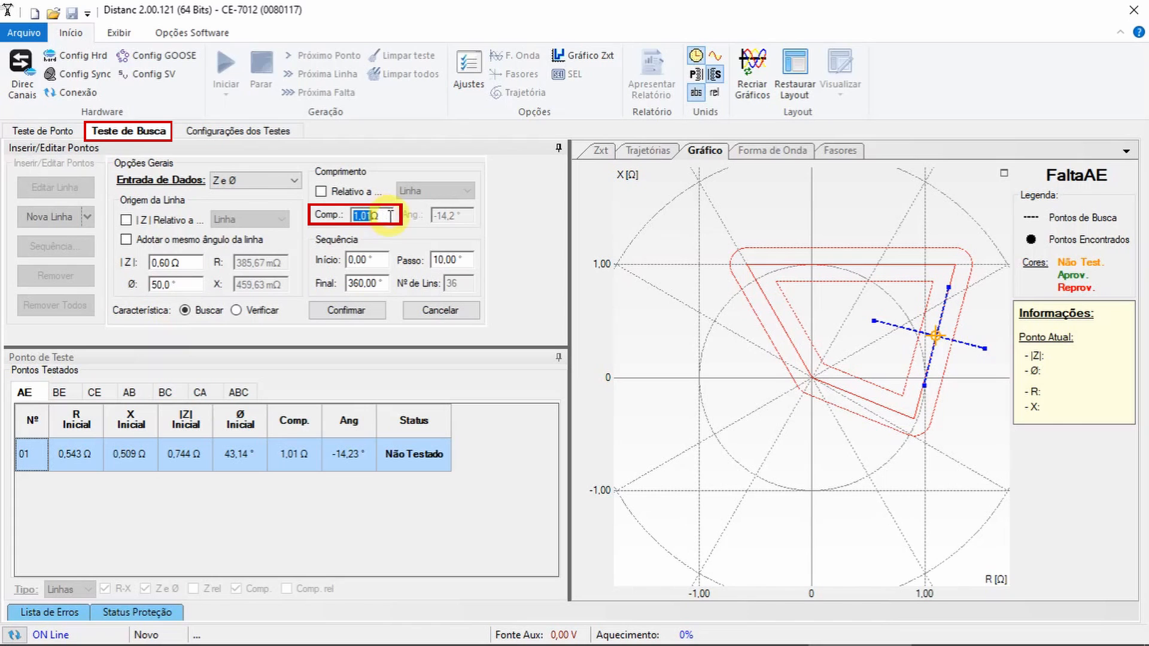
type("2,00")
left_click(467, 265)
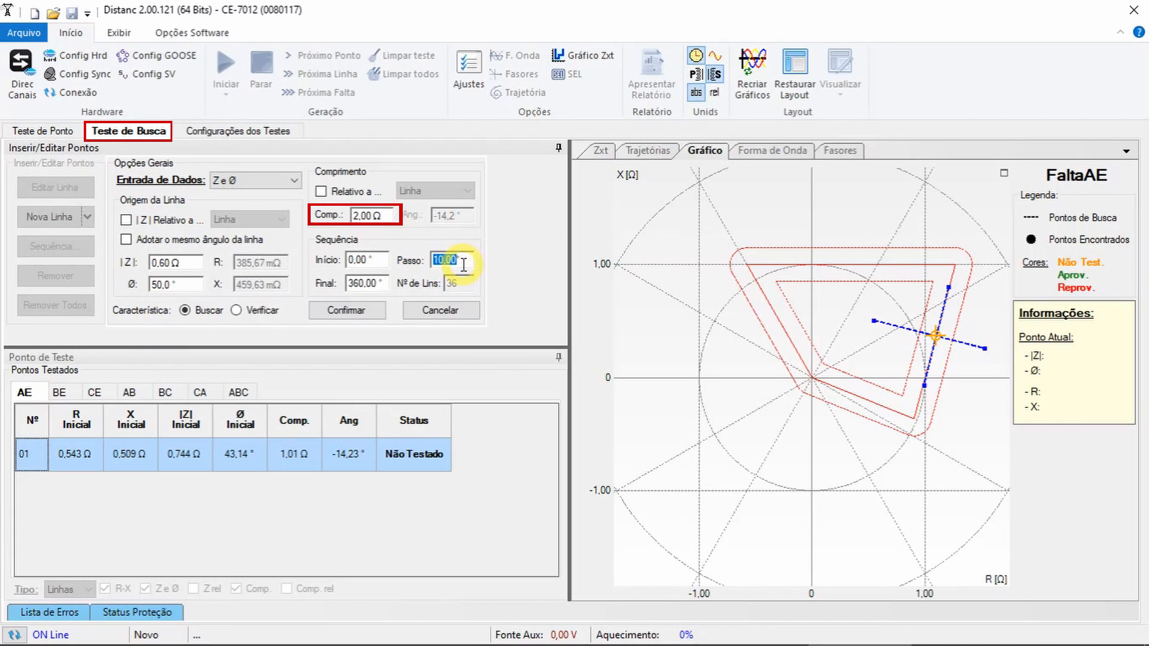
type("30,00")
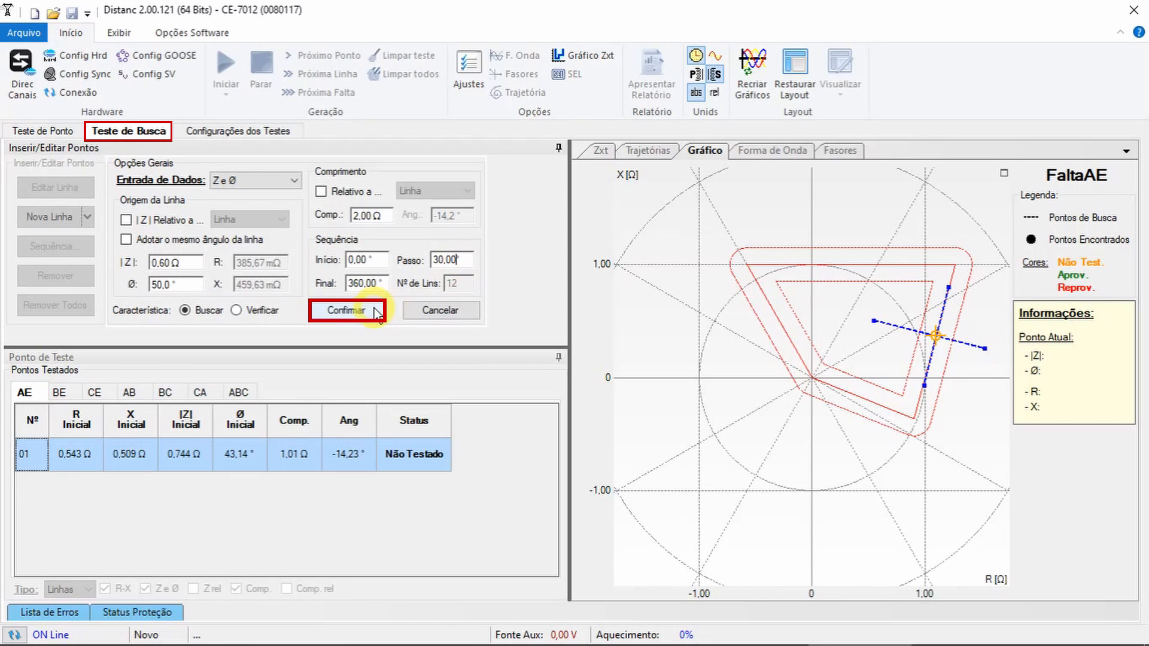
left_click(377, 312)
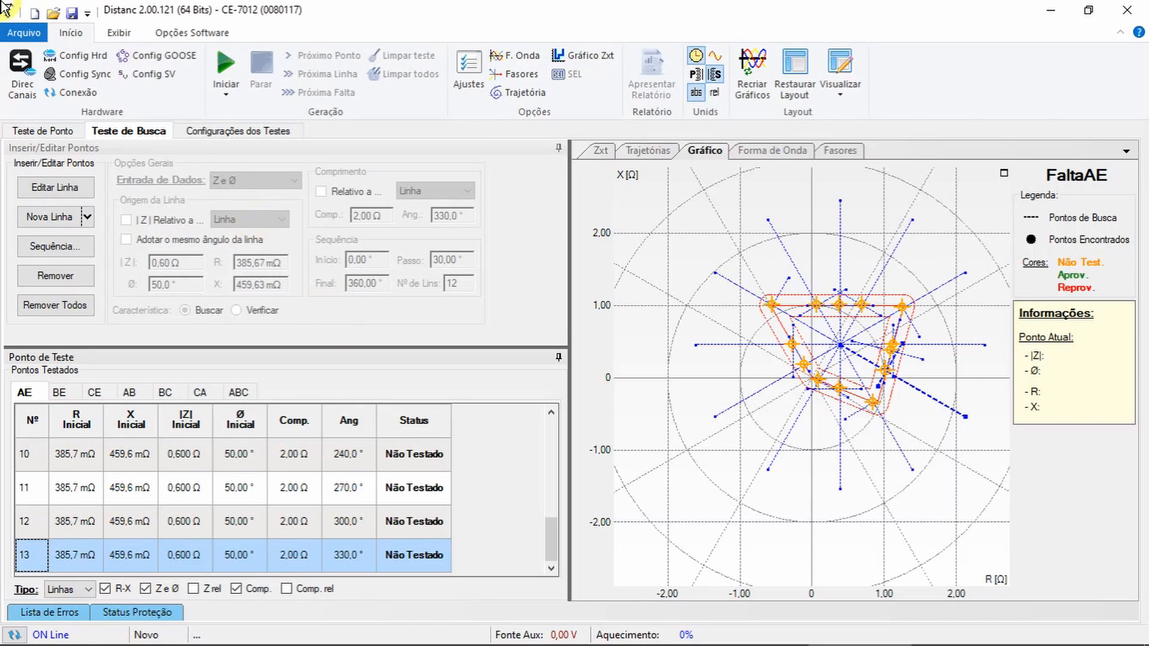
Open the test file V8.0 - Prática_Distanc.ctDc without saving the current changes
left_click(26, 32)
left_click(60, 125)
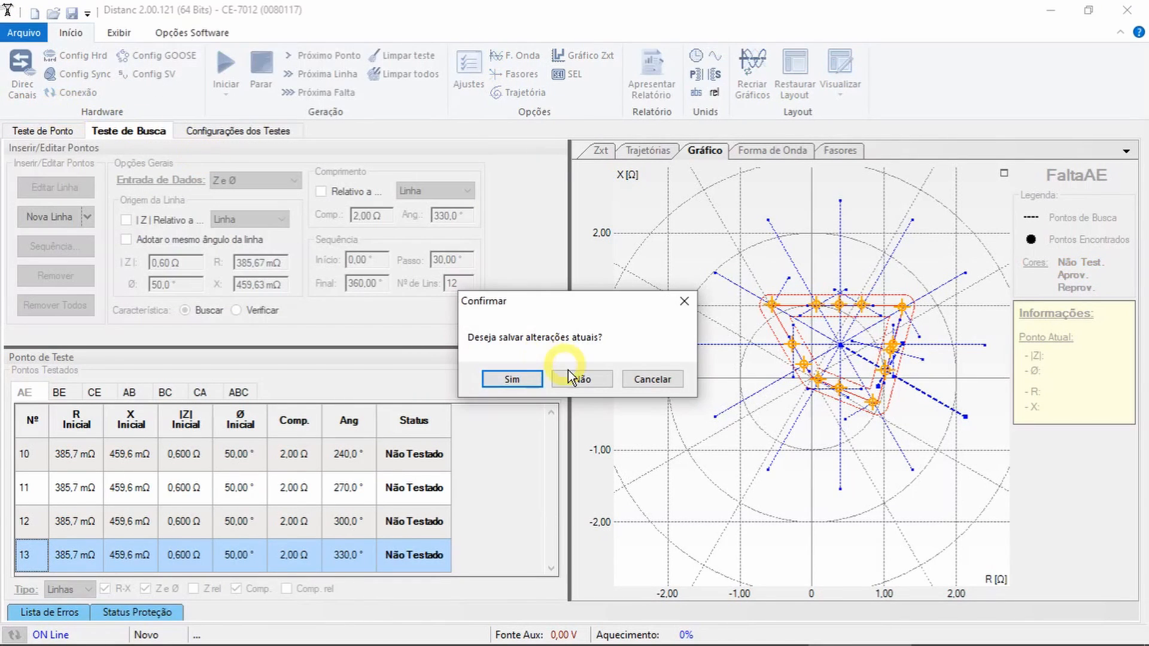
left_click(584, 379)
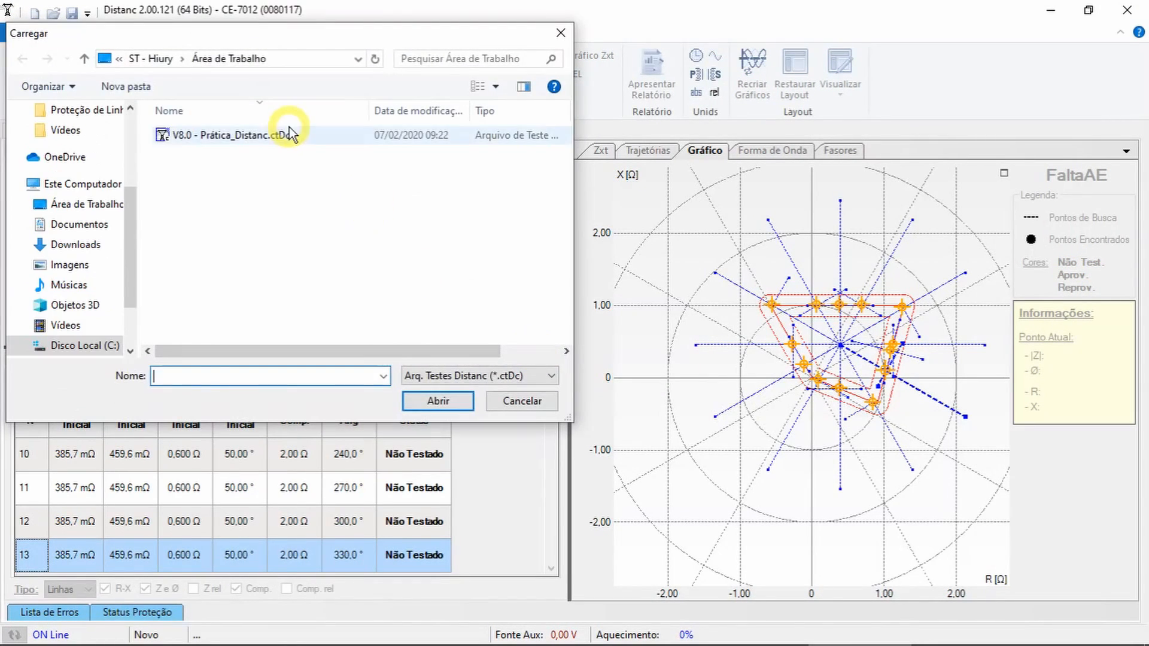
left_click(289, 132)
left_click(440, 400)
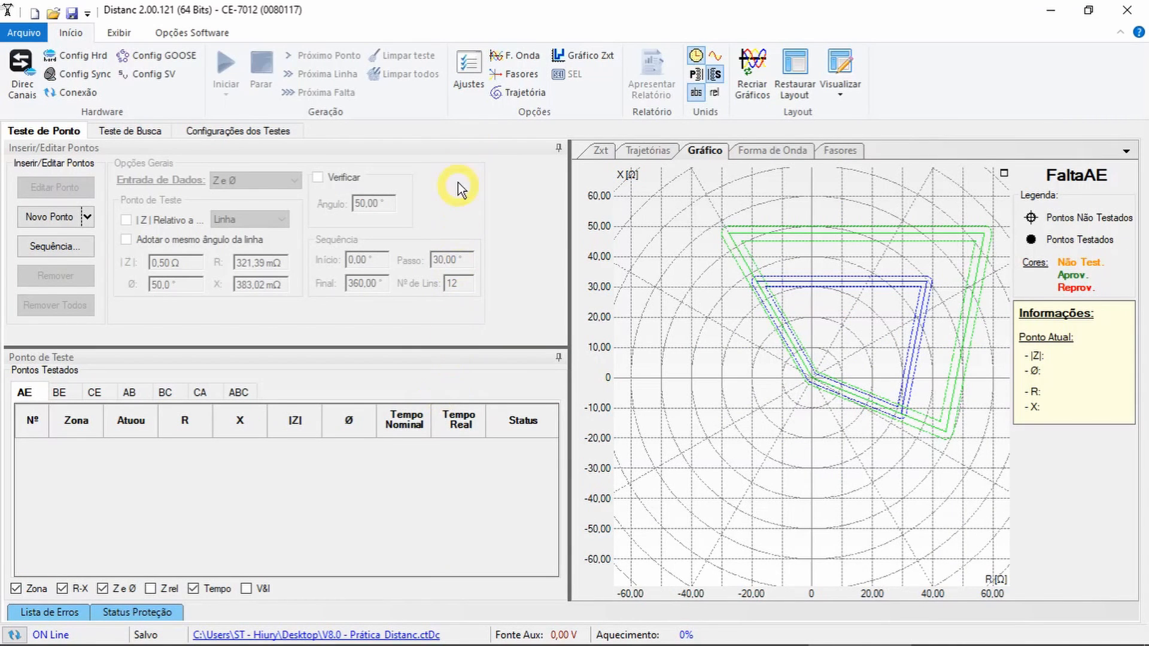
Review the distance protection settings and the parameters of Zona 1 - Fase-Fase and Zona 1 - Fase-Terra, accepting each zone unchanged
left_click(470, 78)
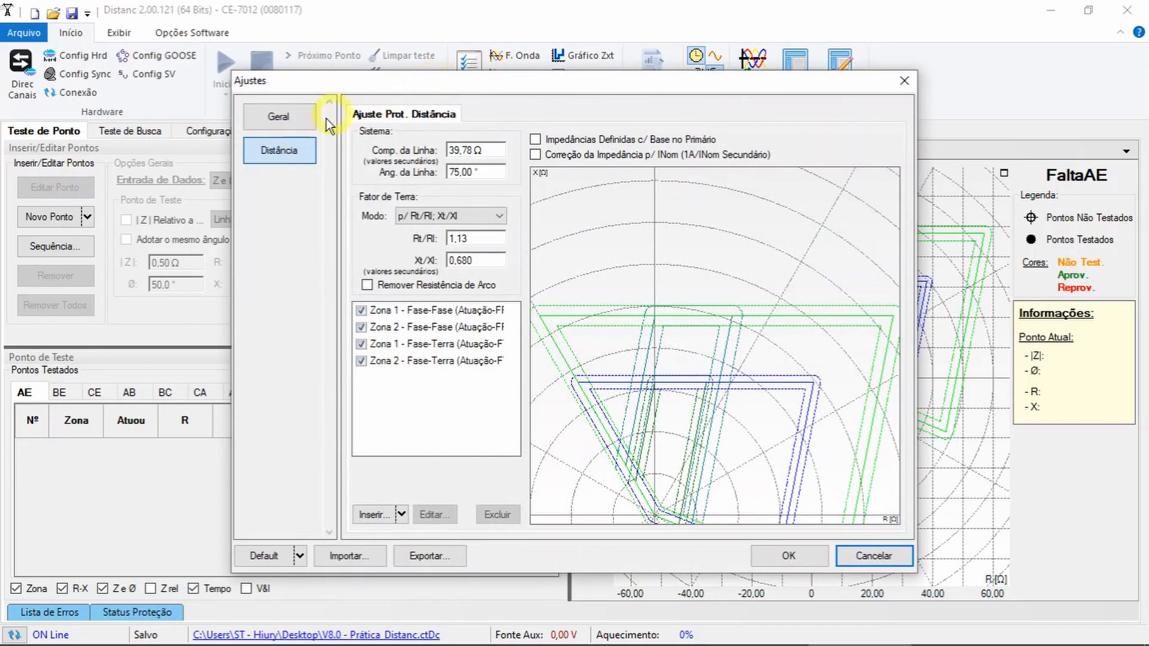
left_click(285, 155)
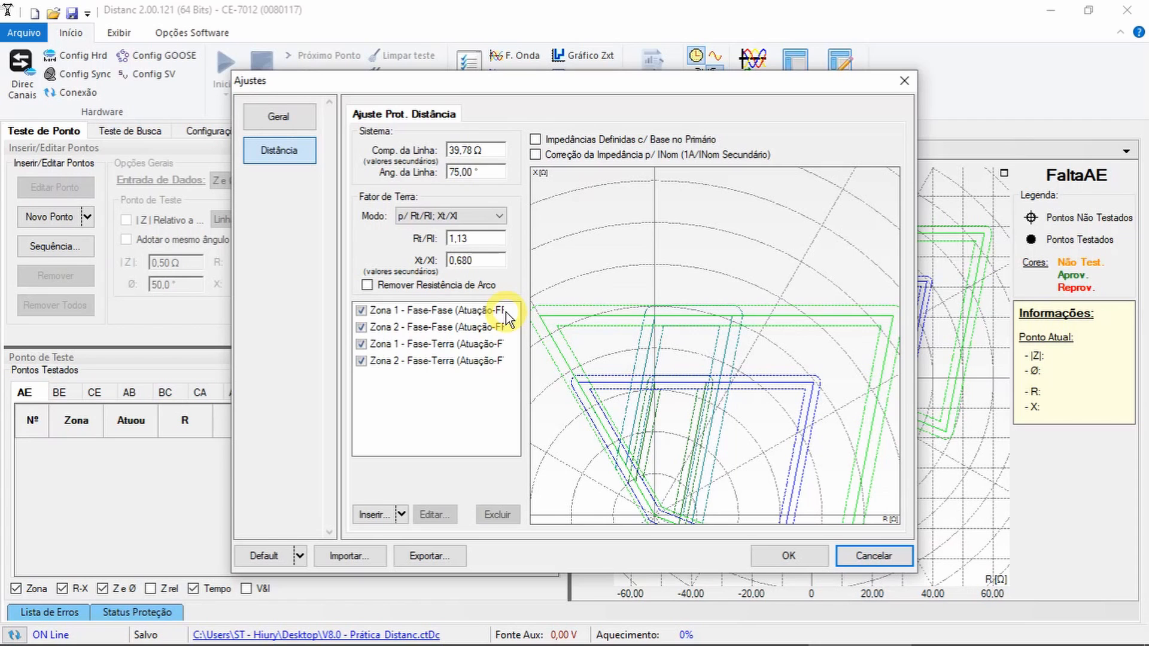
left_click(488, 313)
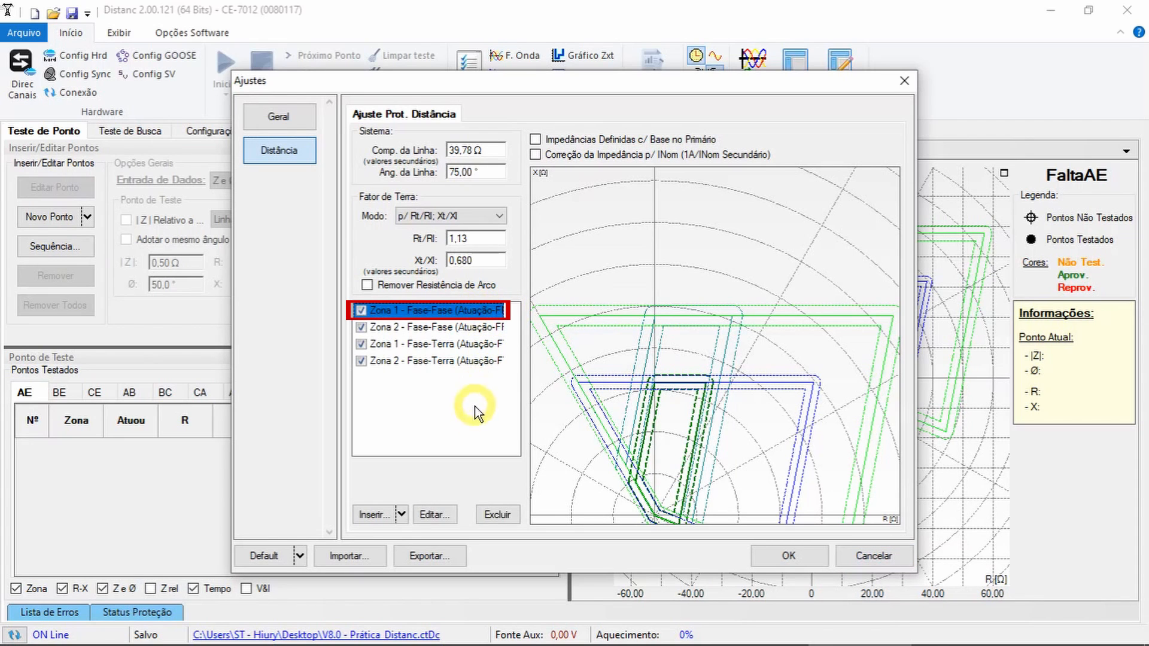
left_click(432, 512)
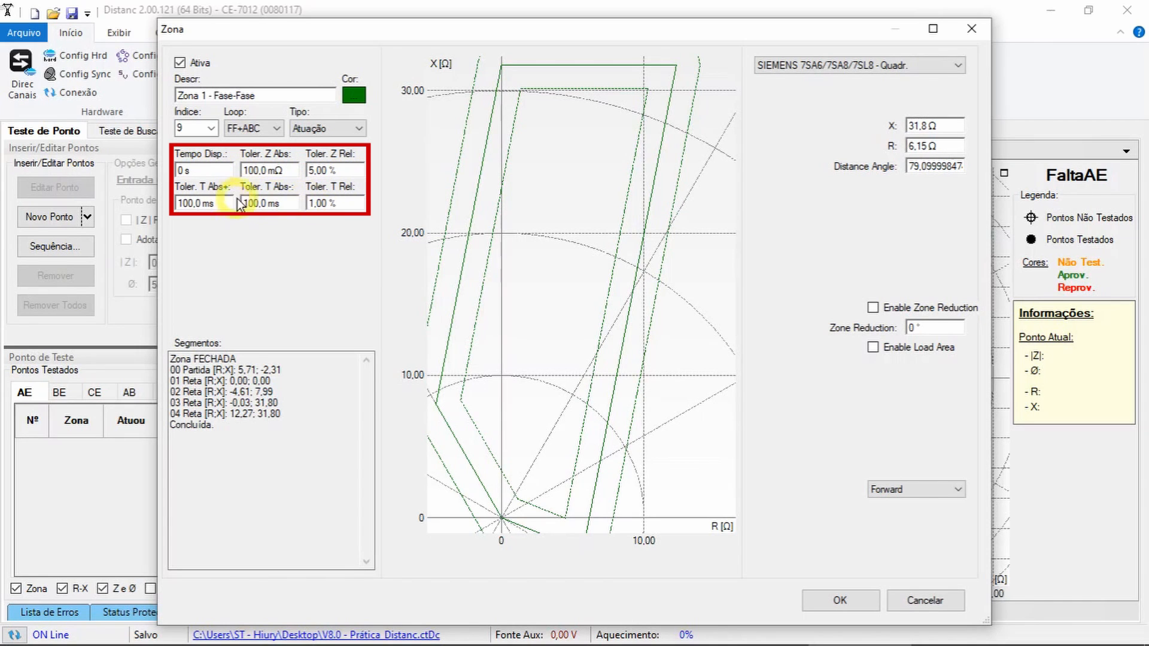
left_click(841, 611)
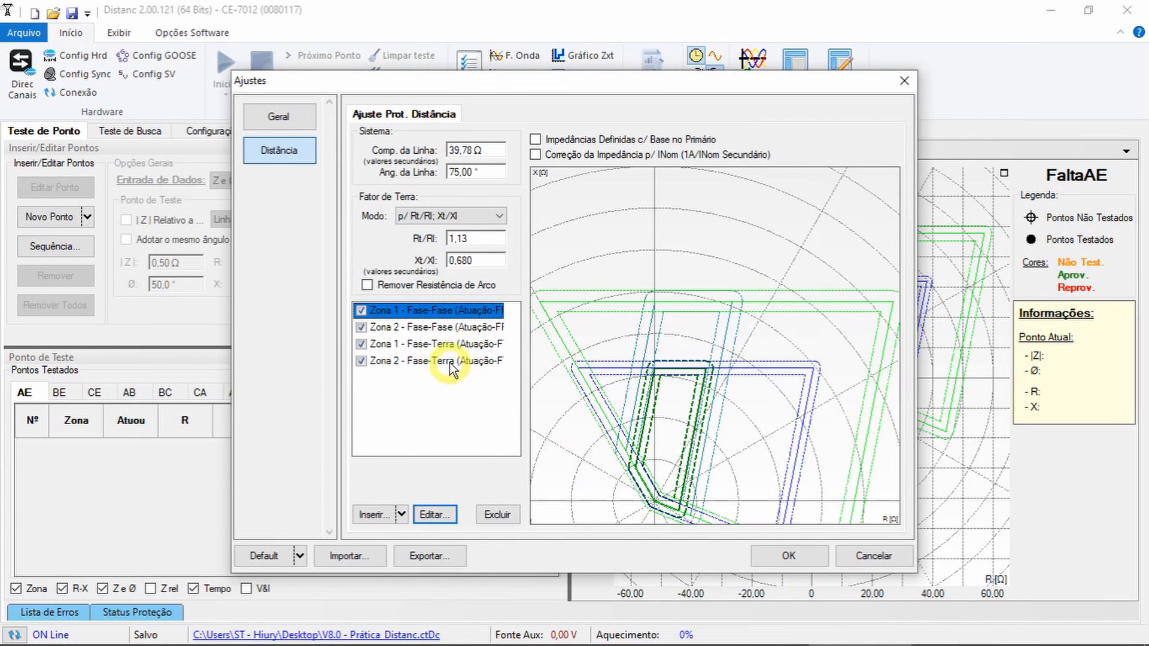
left_click(451, 352)
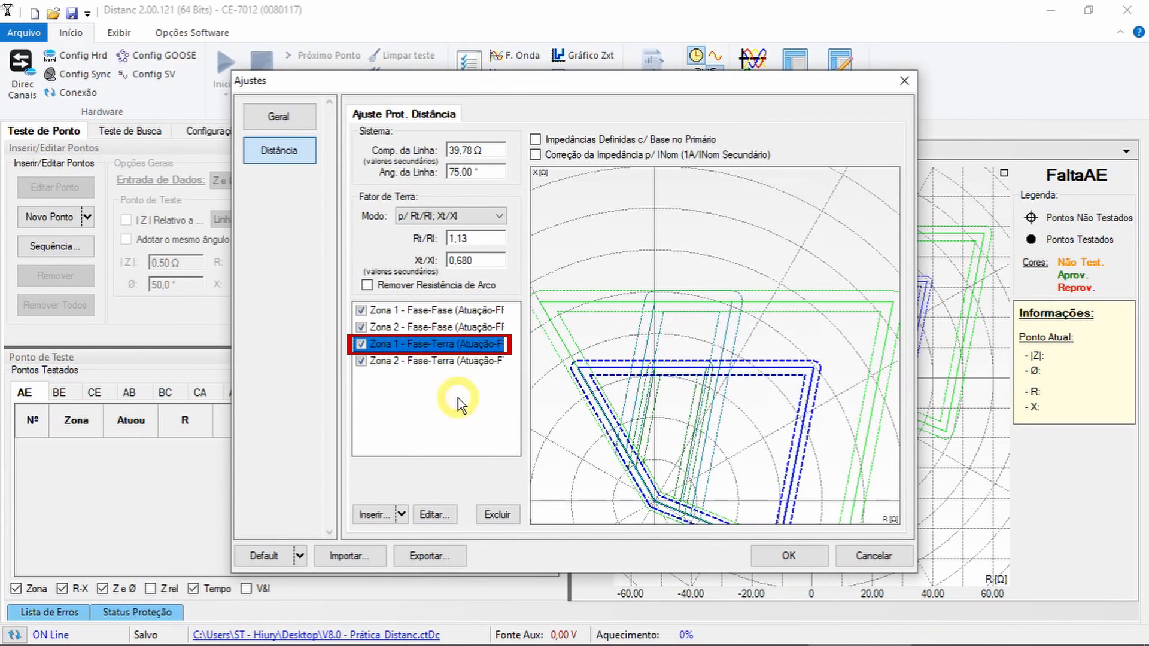
left_click(443, 511)
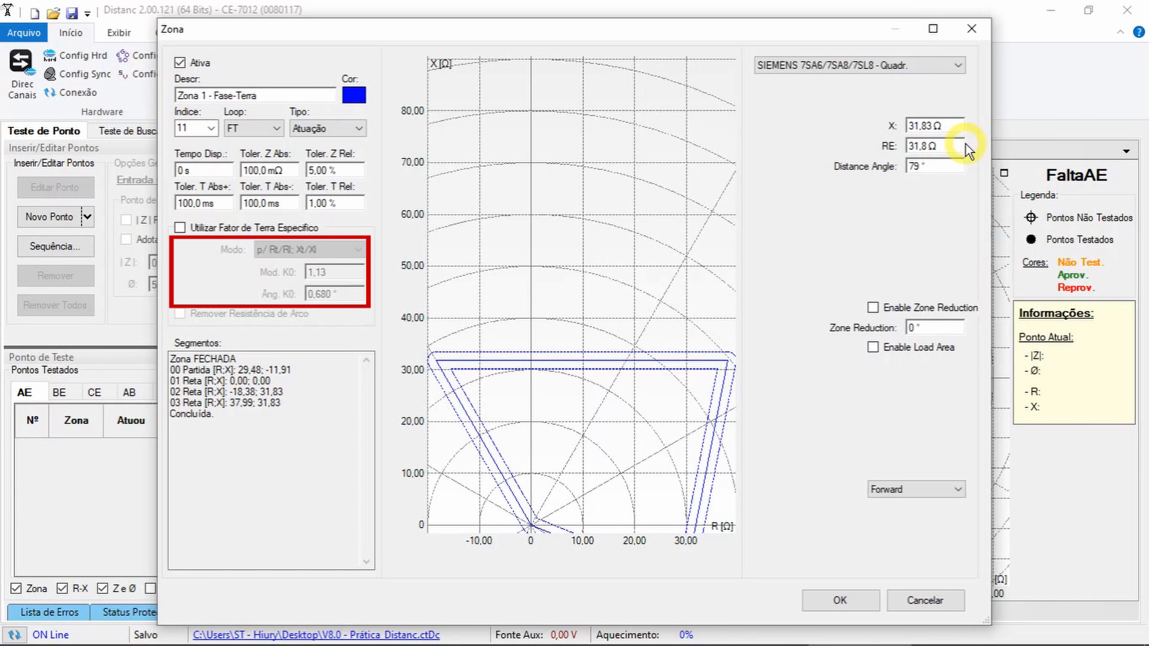
left_click(848, 597)
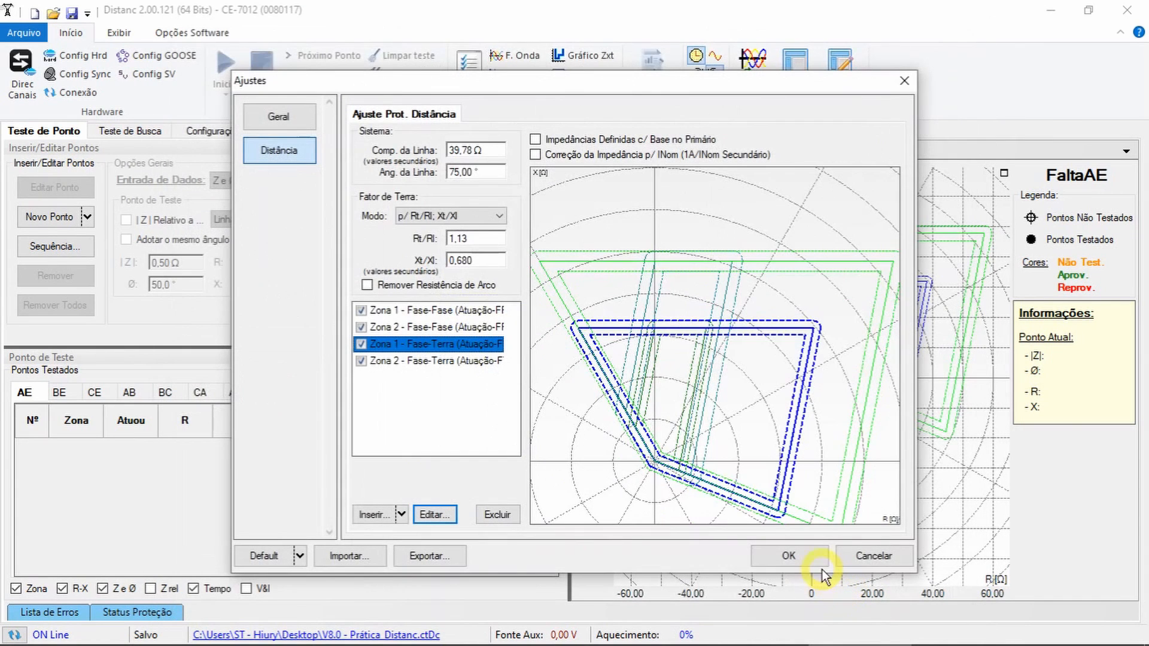
Review the parameters of Zona 2 - Fase-Fase and Zona 2 - Fase-Terra, and accept the protection settings
left_click(482, 328)
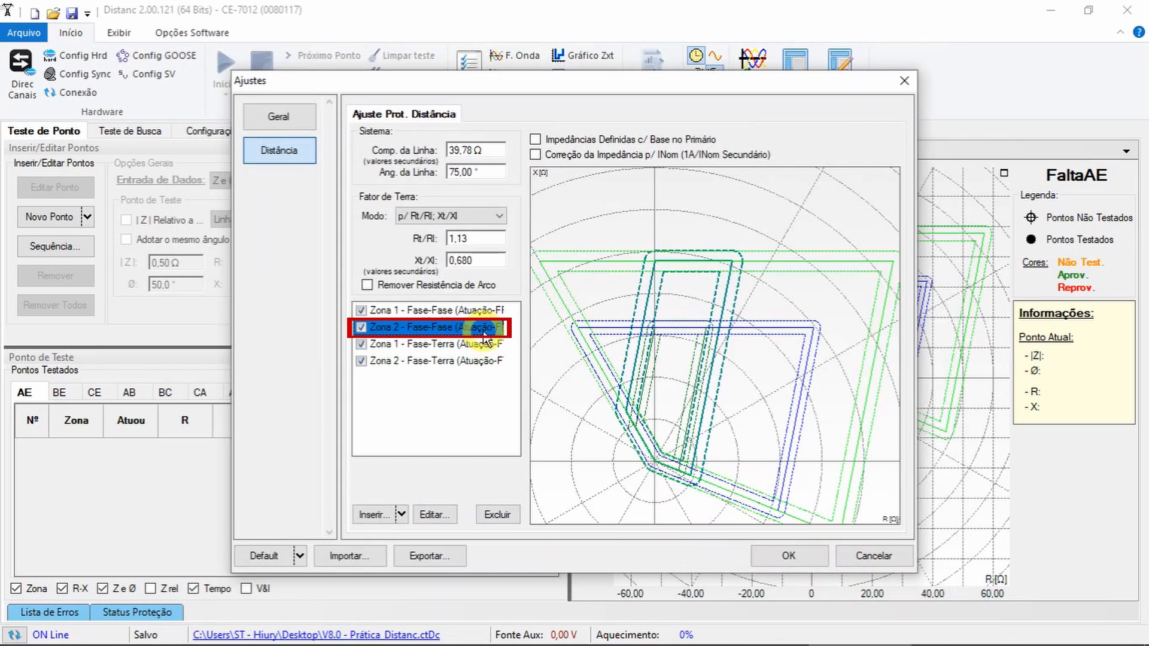
left_click(440, 516)
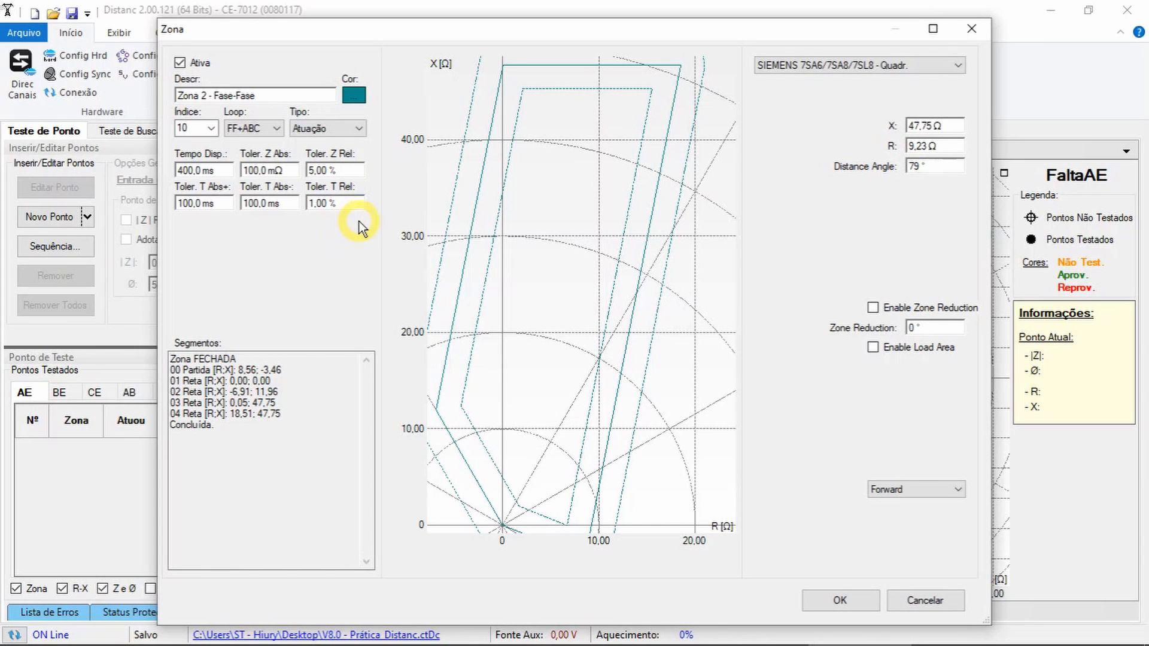
left_click(814, 601)
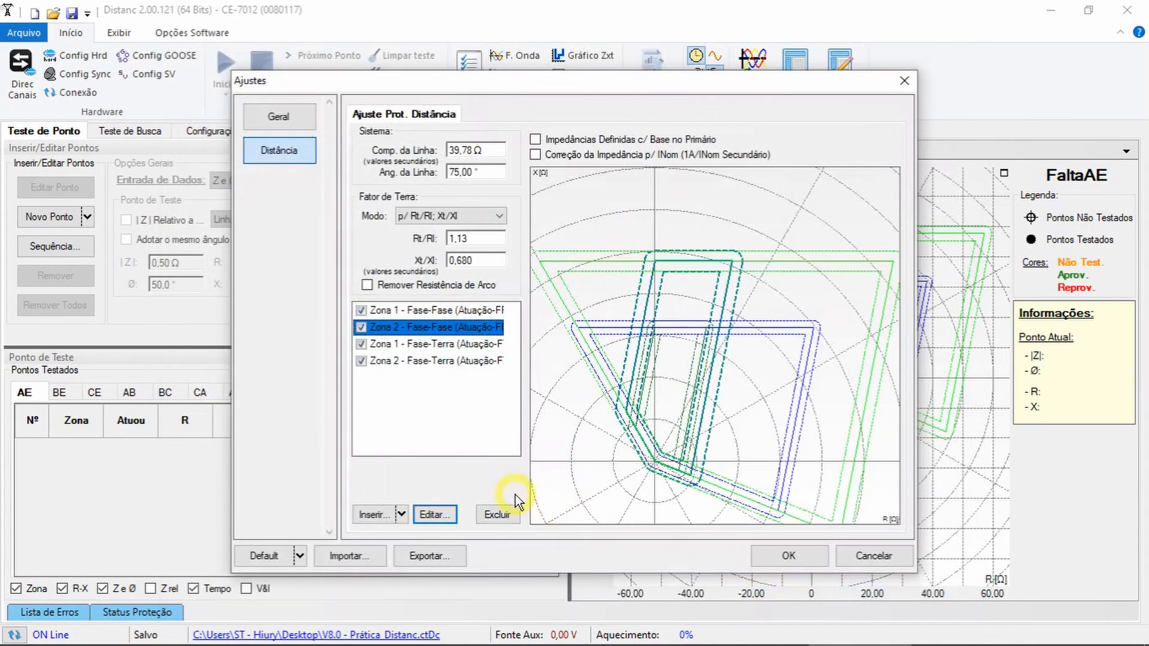
left_click(453, 360)
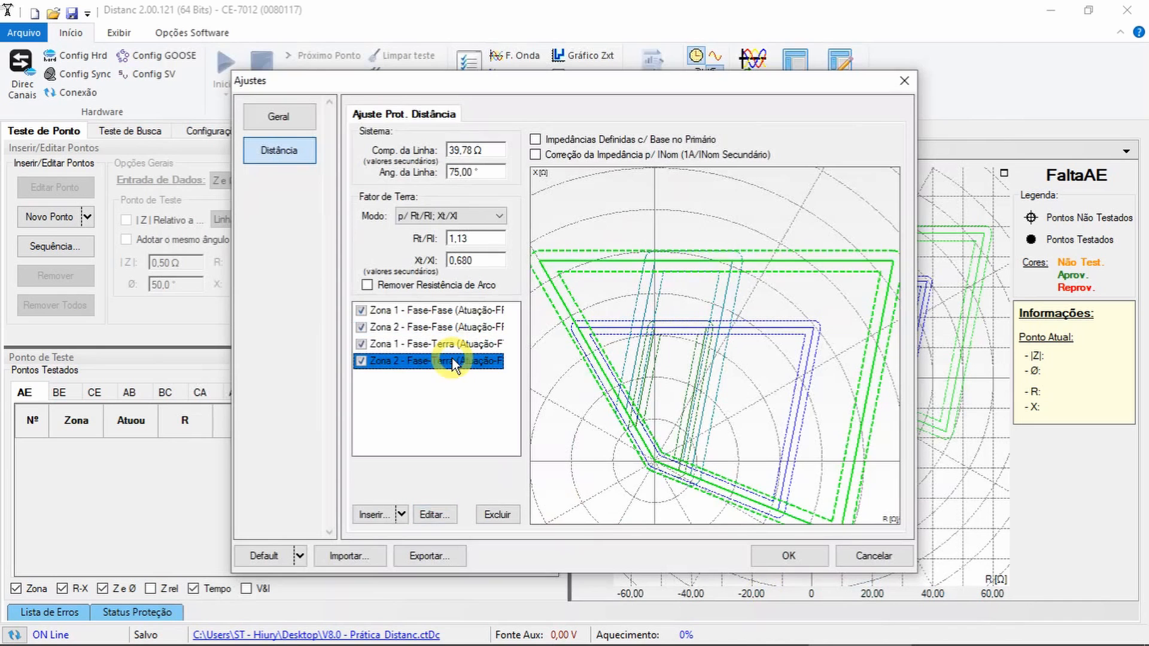
left_click(430, 515)
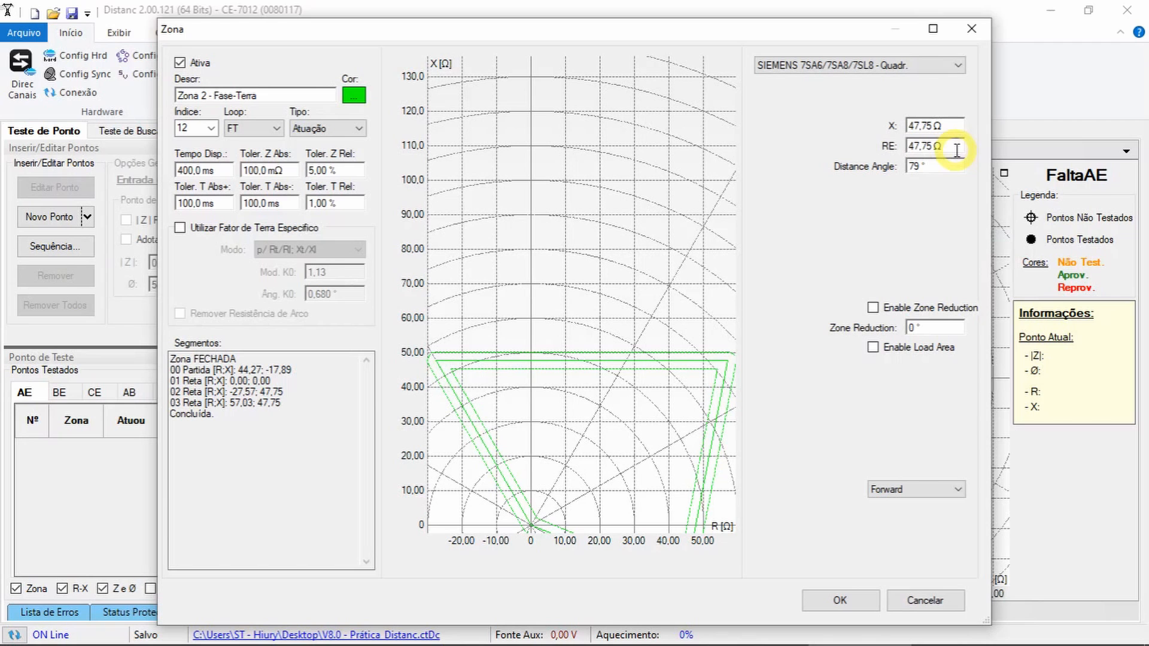
left_click(852, 601)
left_click(787, 555)
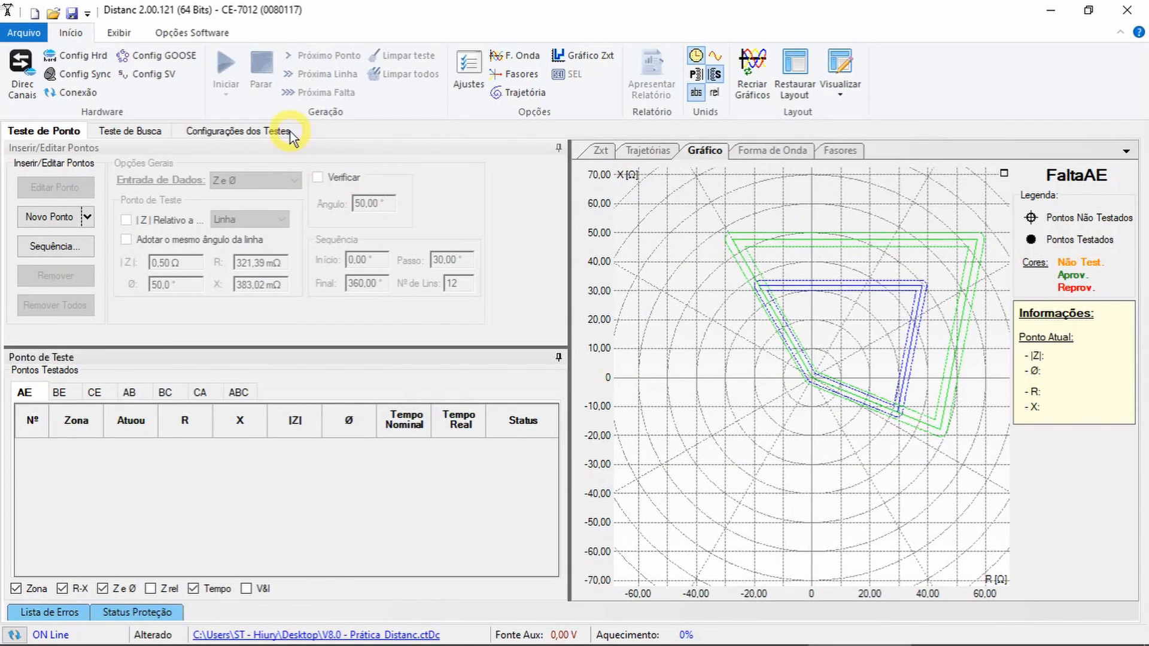
Examine the loaded file's channel assignments, pre-fault and stop interface in the test configuration, keeping BI01 as the stop interface
left_click(302, 131)
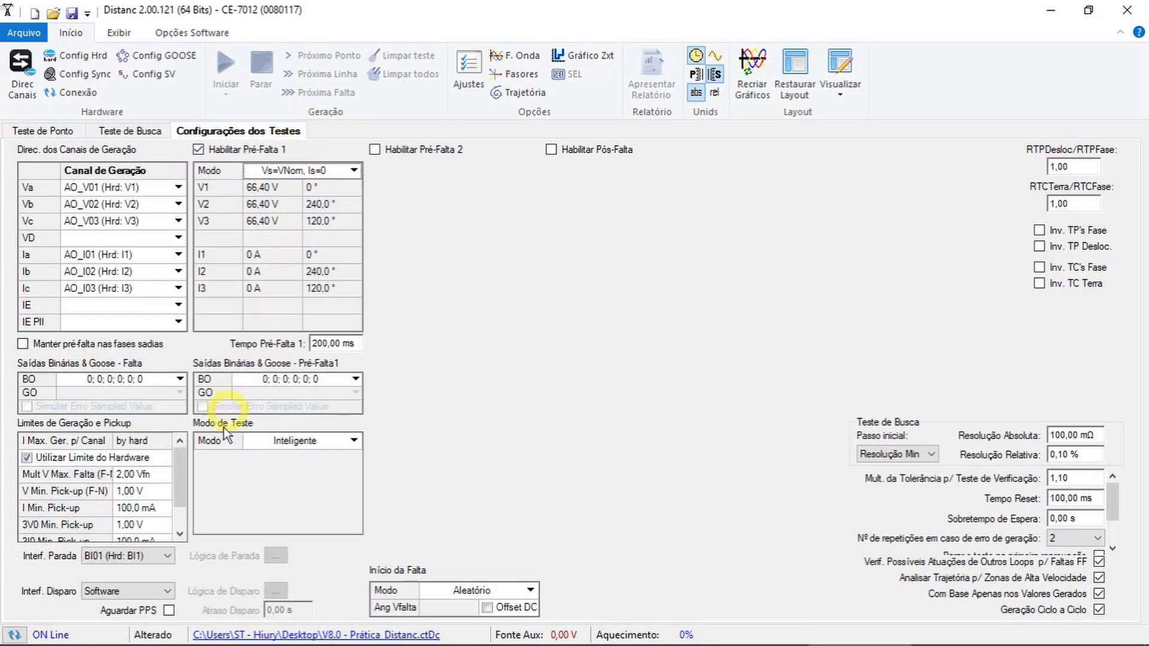
left_click(168, 556)
left_click(170, 558)
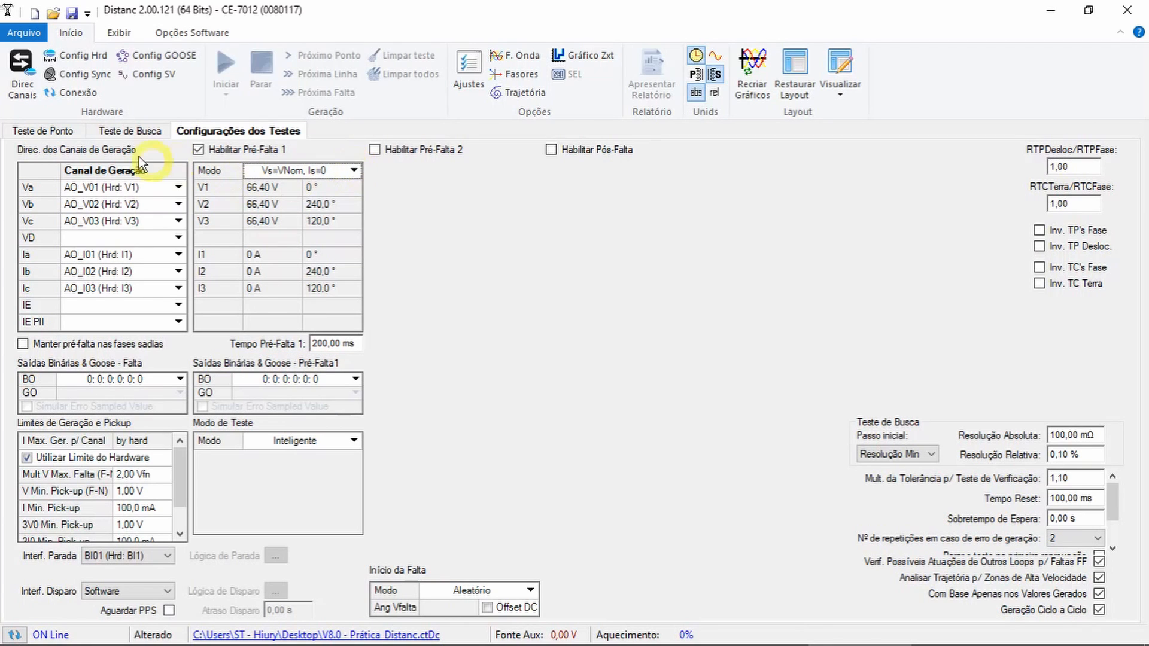
Add a point test for all fault types inside Zona 1, at about 23,00 Ω and 80,9° on the ABC graph
left_click(63, 131)
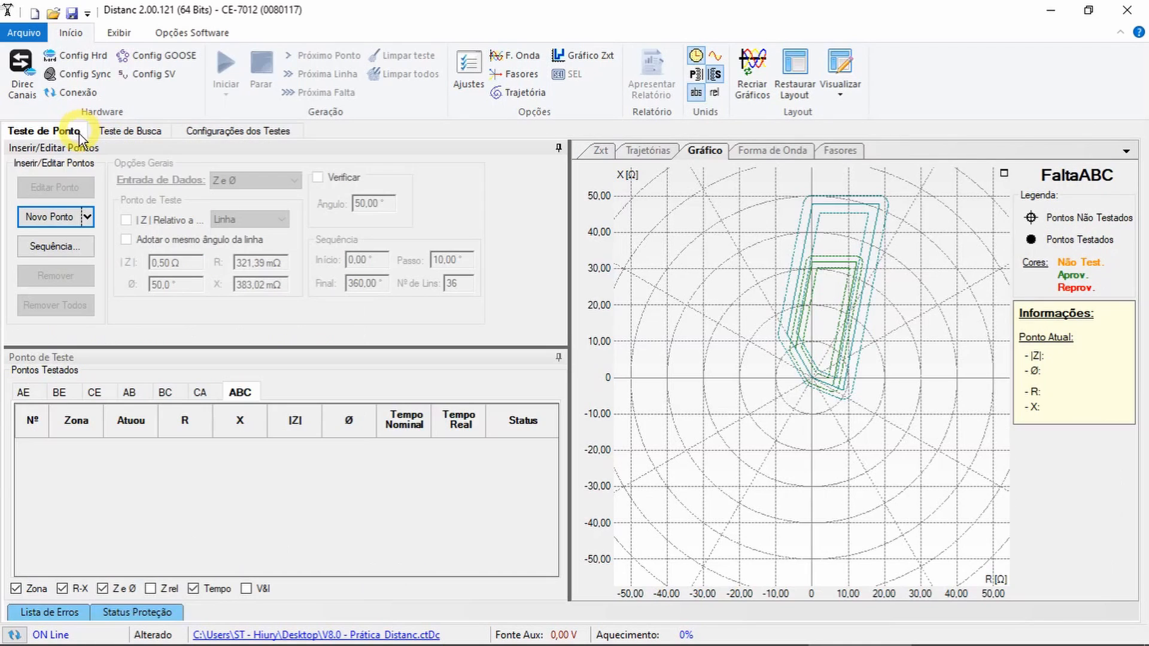
left_click(69, 220)
left_click(175, 349)
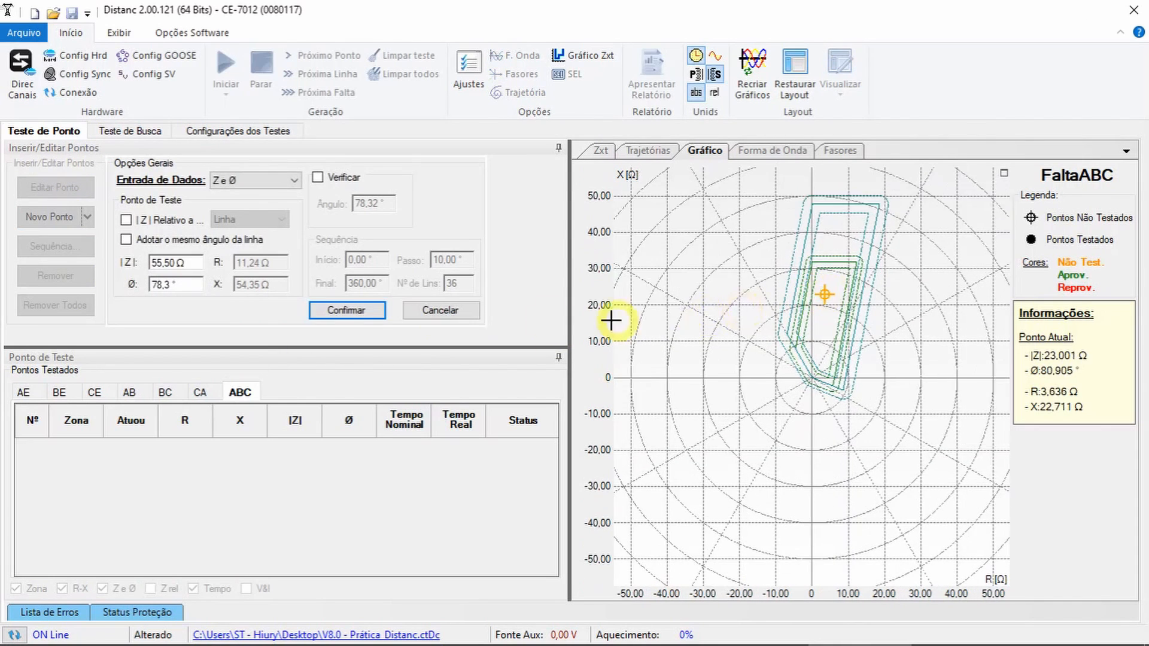
left_click(346, 310)
Add a point test for all fault types inside Zona 2, at about 40,97 Ω and 77,4° on the ABC graph
left_click(69, 219)
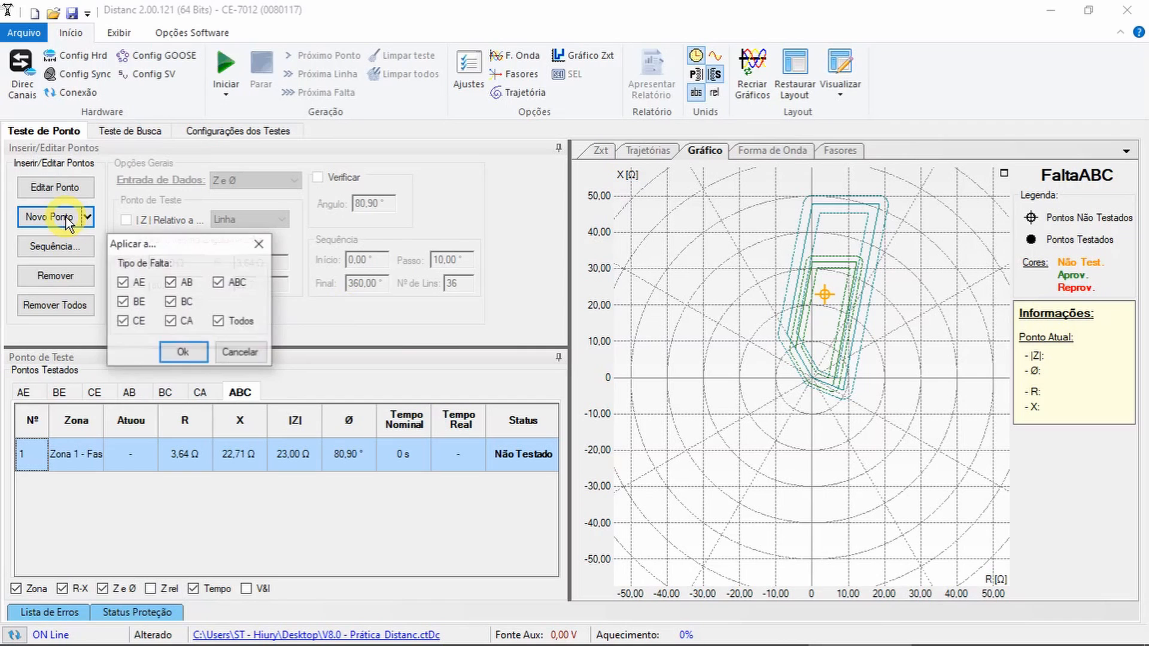
left_click(183, 352)
left_click(844, 232)
left_click(348, 310)
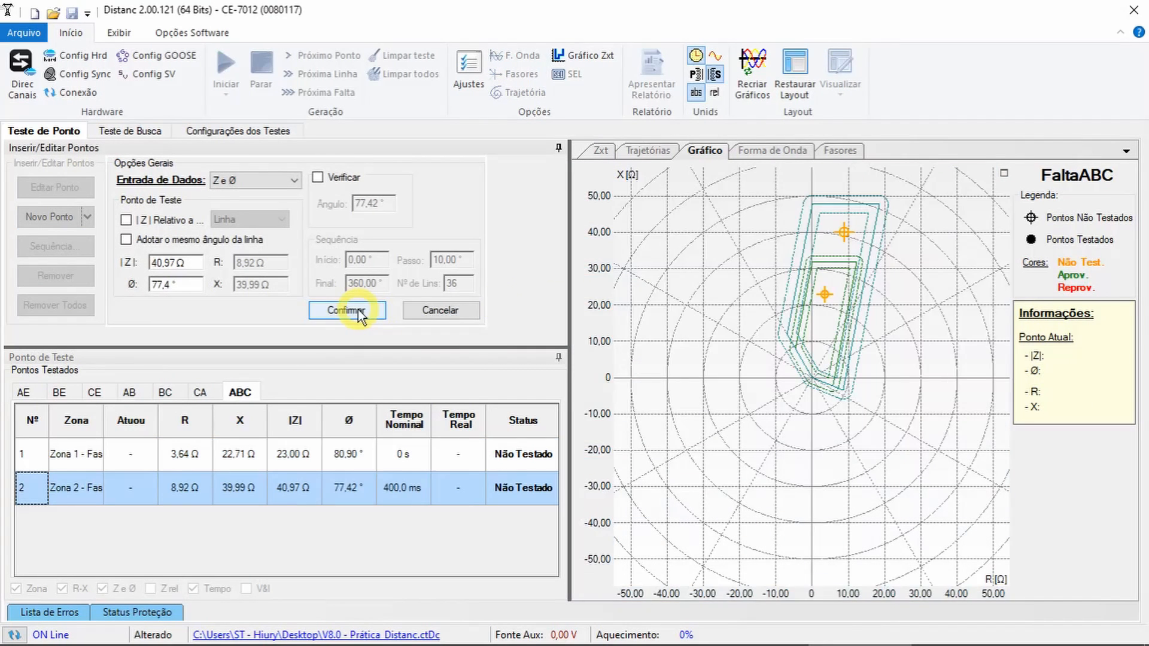
Add a point test for all fault types outside the zones, above Zona 2, at about 57,13 Ω and 73,6°
left_click(58, 219)
left_click(181, 350)
left_click(869, 180)
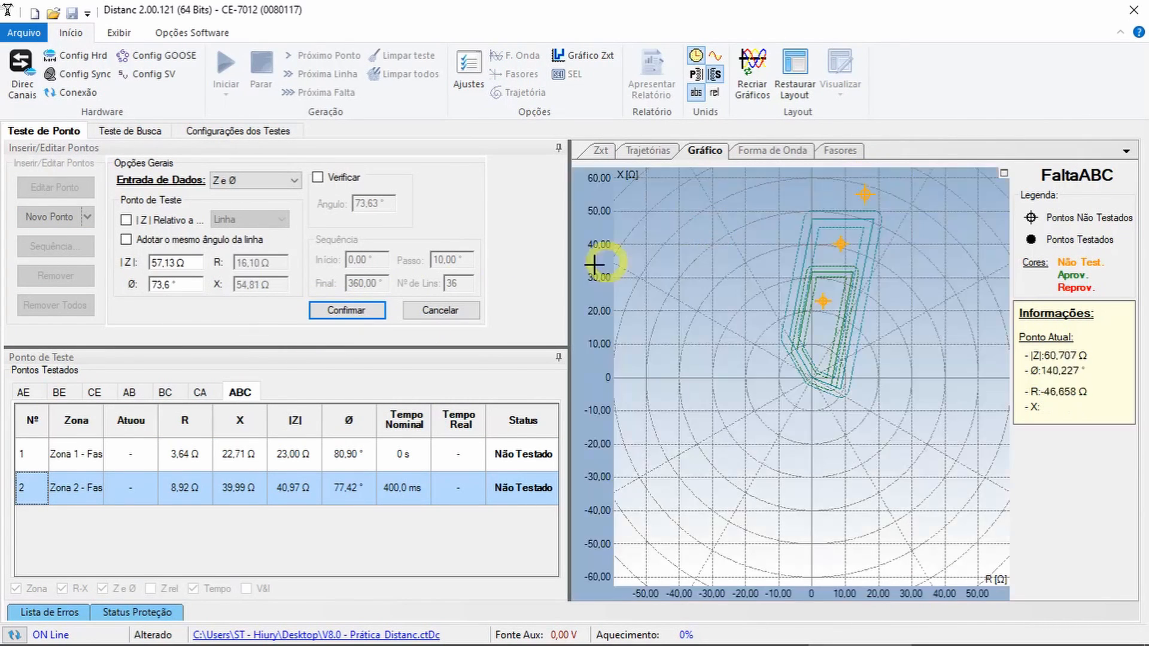
left_click(346, 310)
Add an external point for all fault types below the zones, at about 12,71 Ω and -74,4°, and run the point tests
left_click(60, 218)
left_click(182, 352)
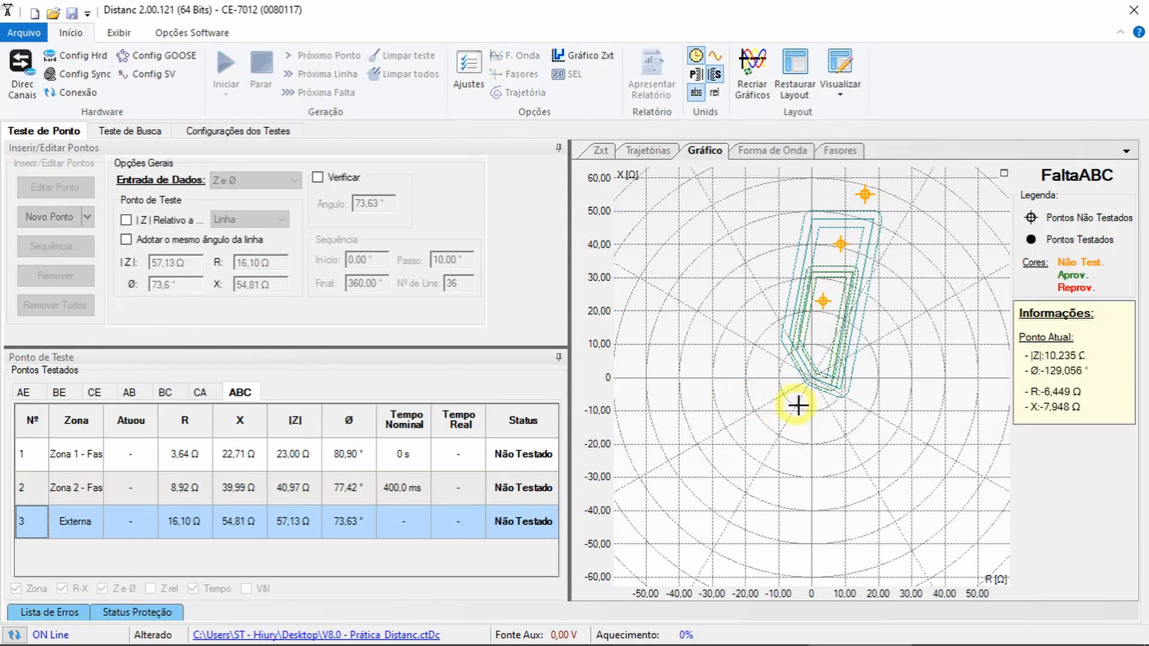
left_click(823, 418)
left_click(346, 311)
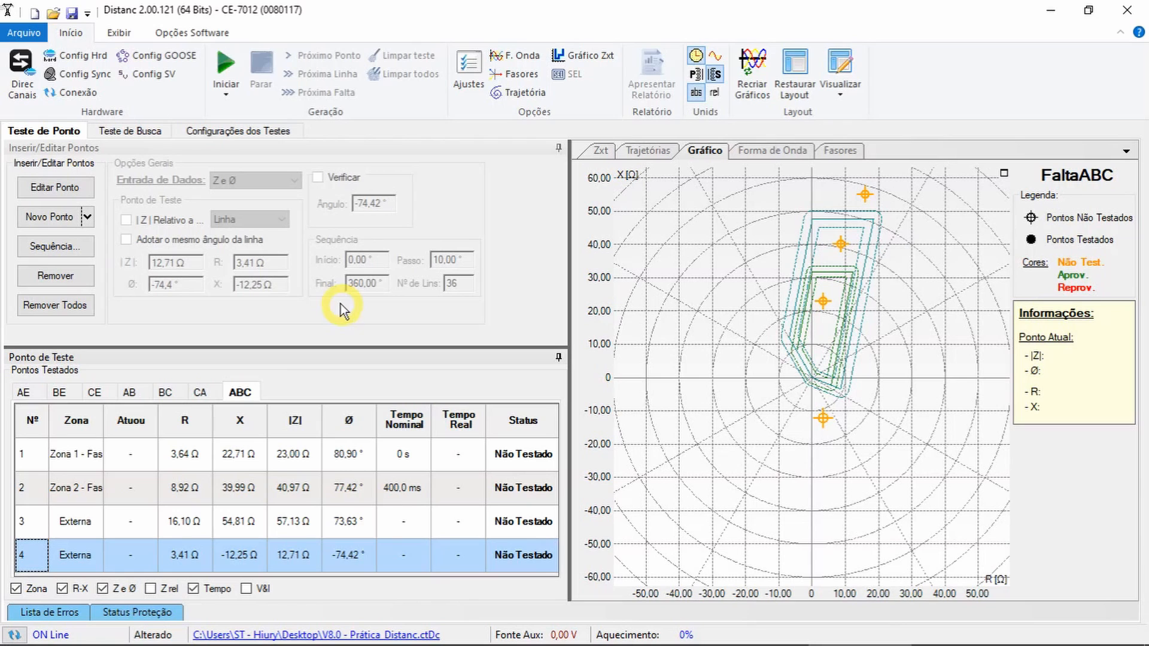
left_click(230, 63)
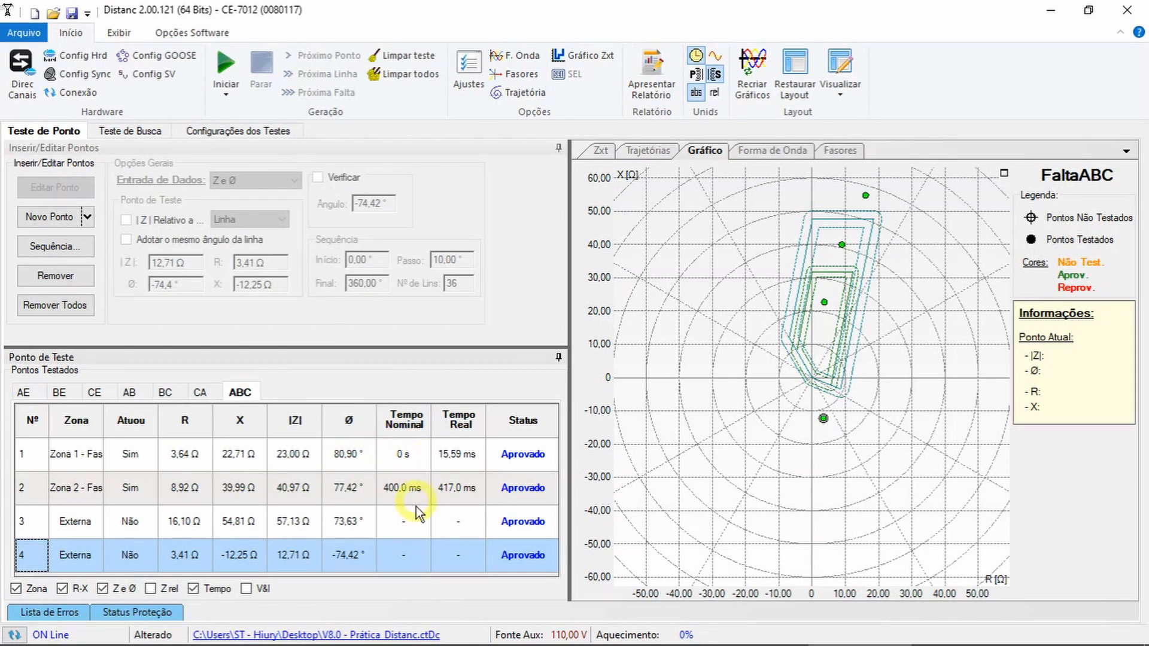
Start a sequence of search lines in the search test for fault types AE, AB and ABC only
left_click(162, 134)
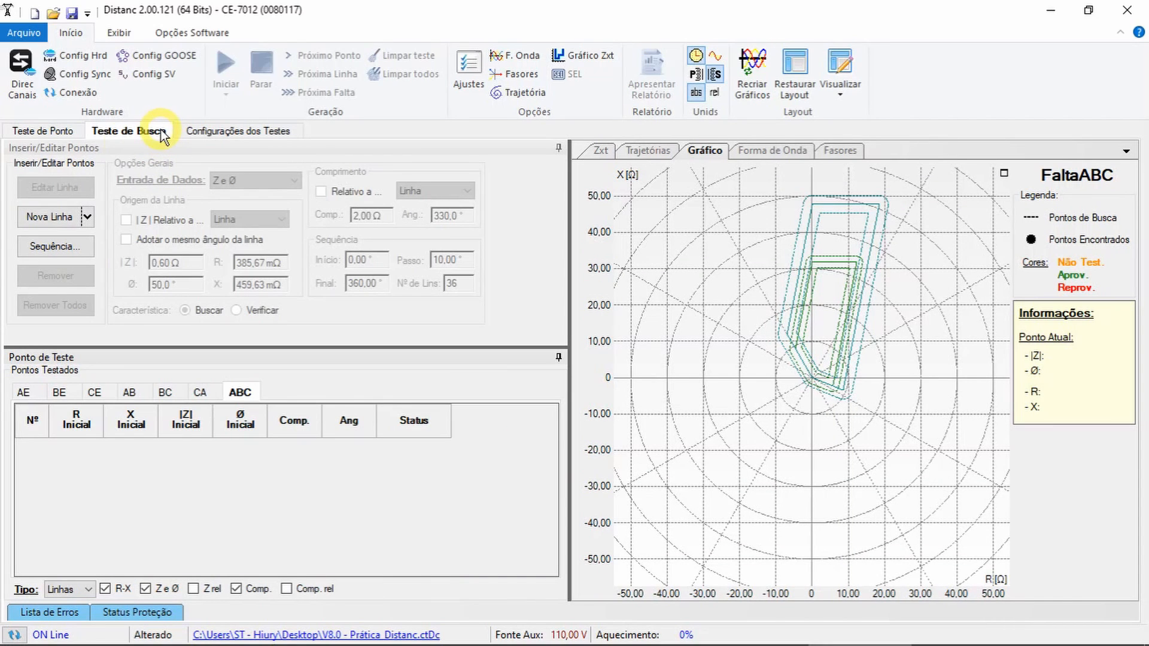
left_click(59, 248)
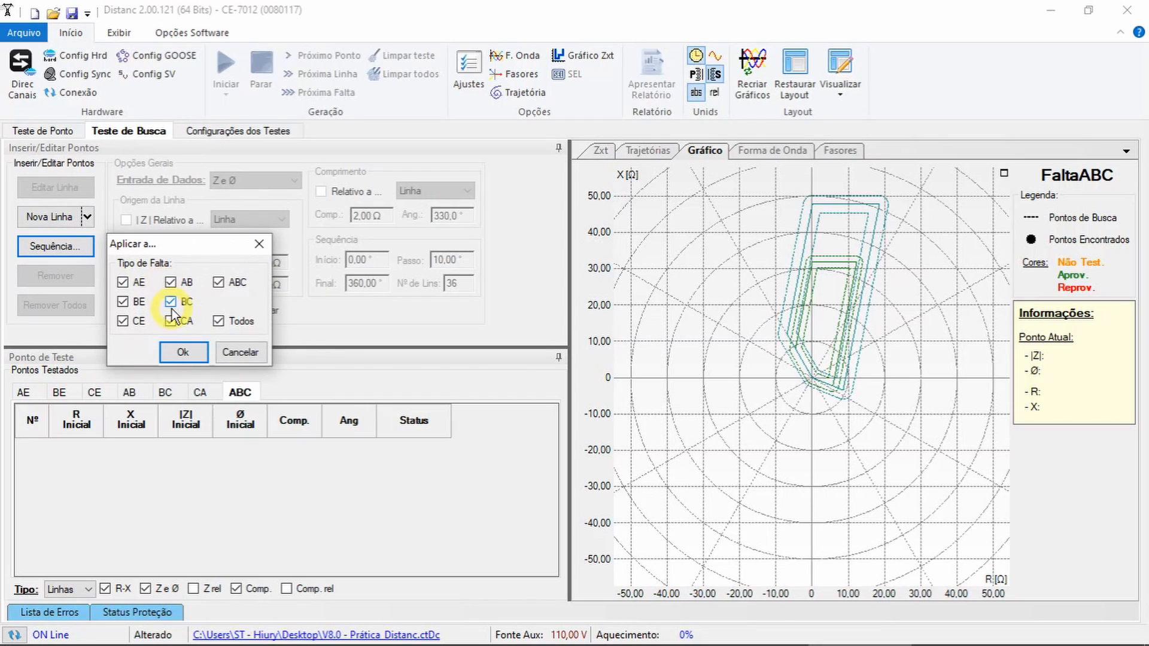
left_click(123, 302)
left_click(123, 321)
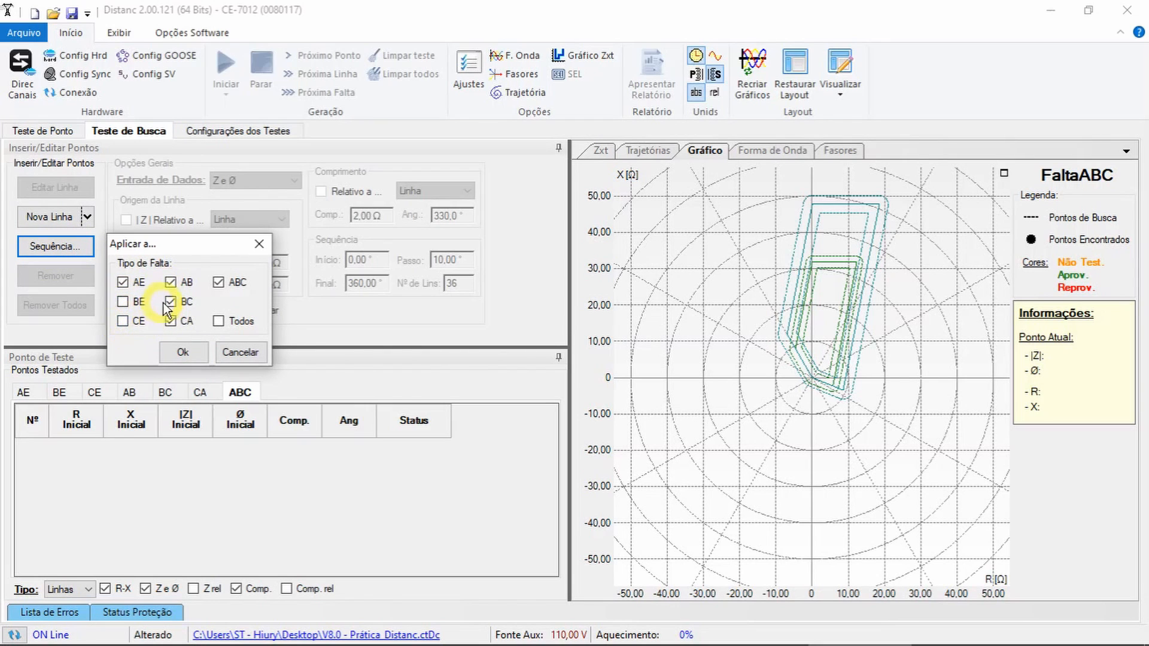
left_click(170, 301)
left_click(170, 321)
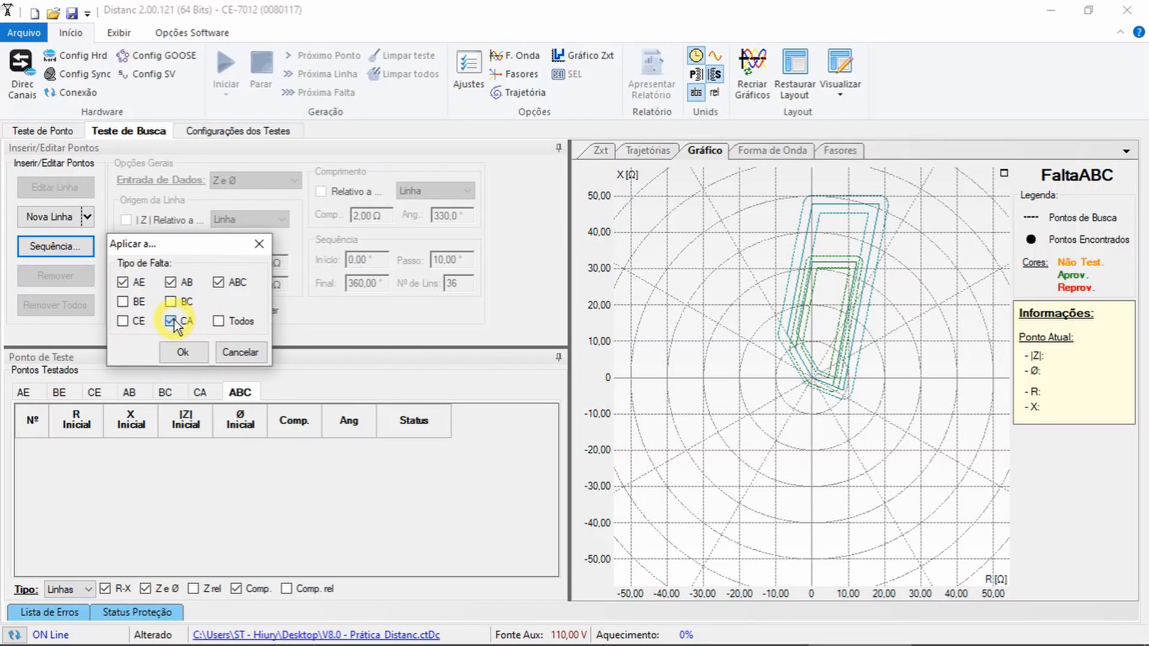
left_click(183, 354)
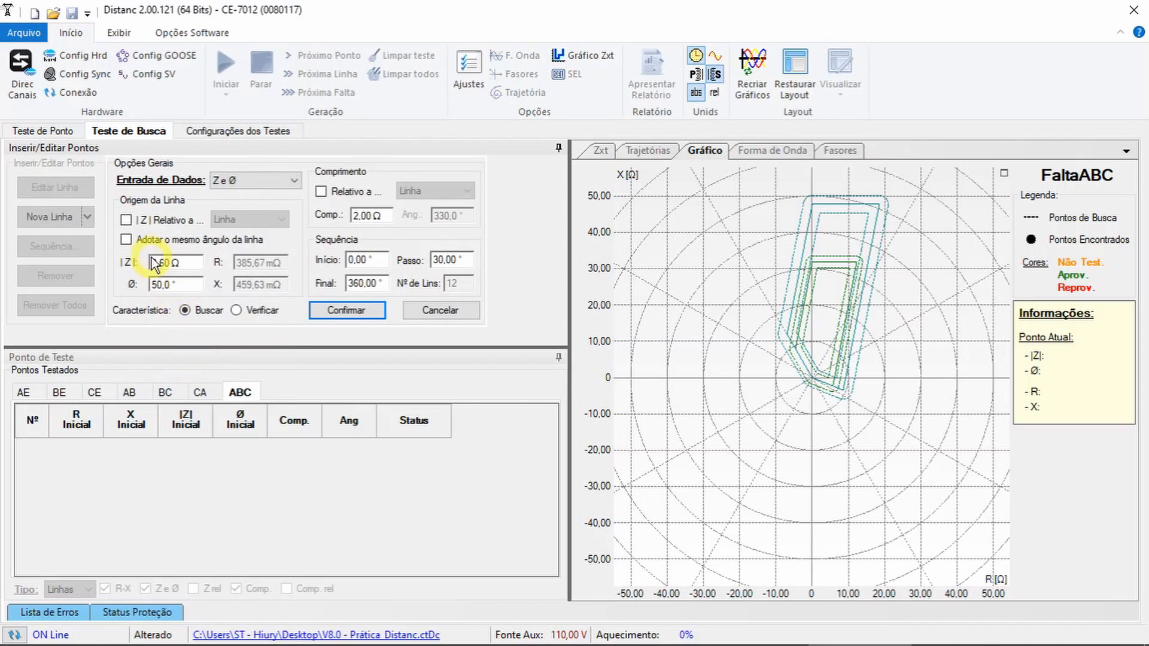
Set the origin of the search lines to 20,00 Ω at 80,0°
left_click(194, 266)
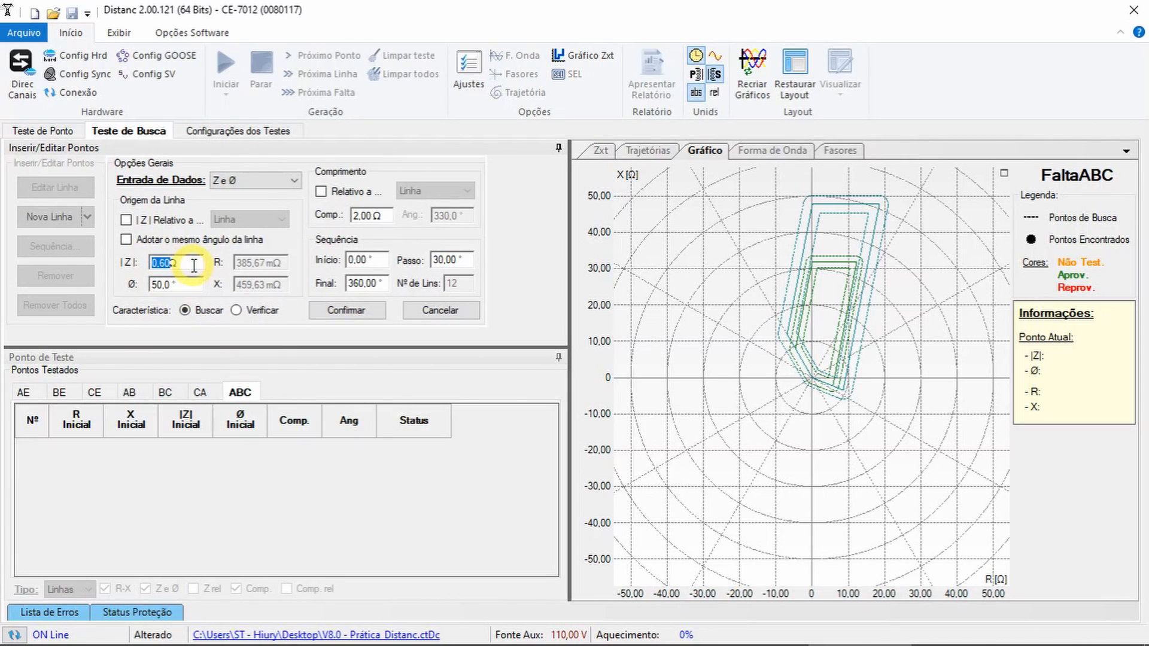
type("20,00")
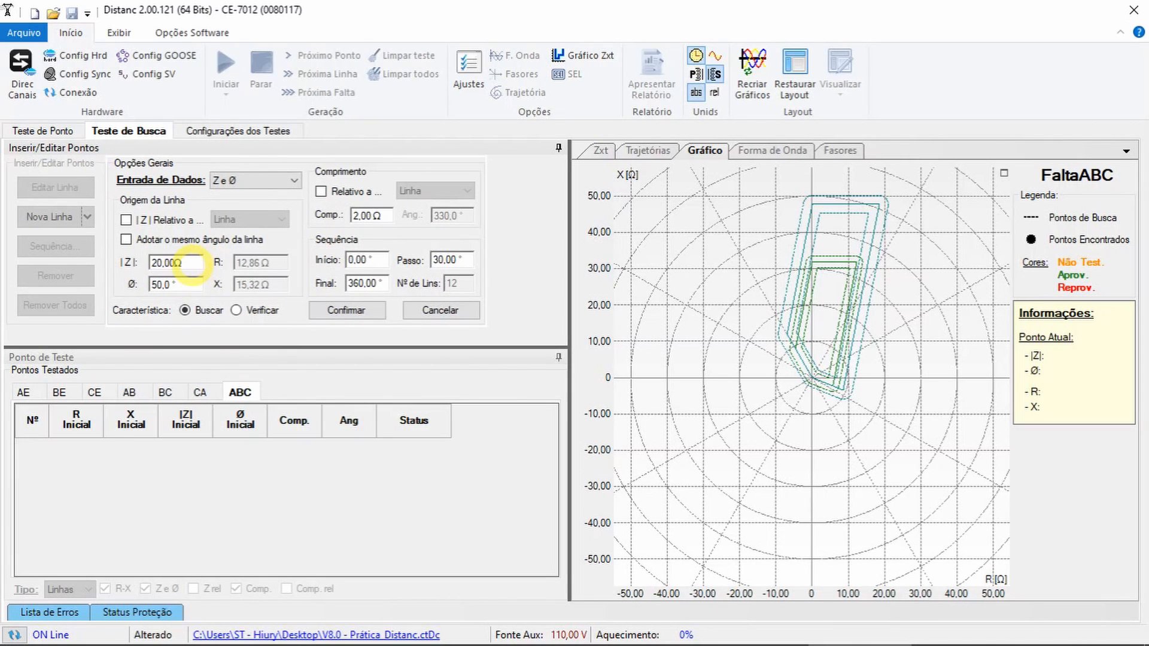
left_click(194, 286)
type("8")
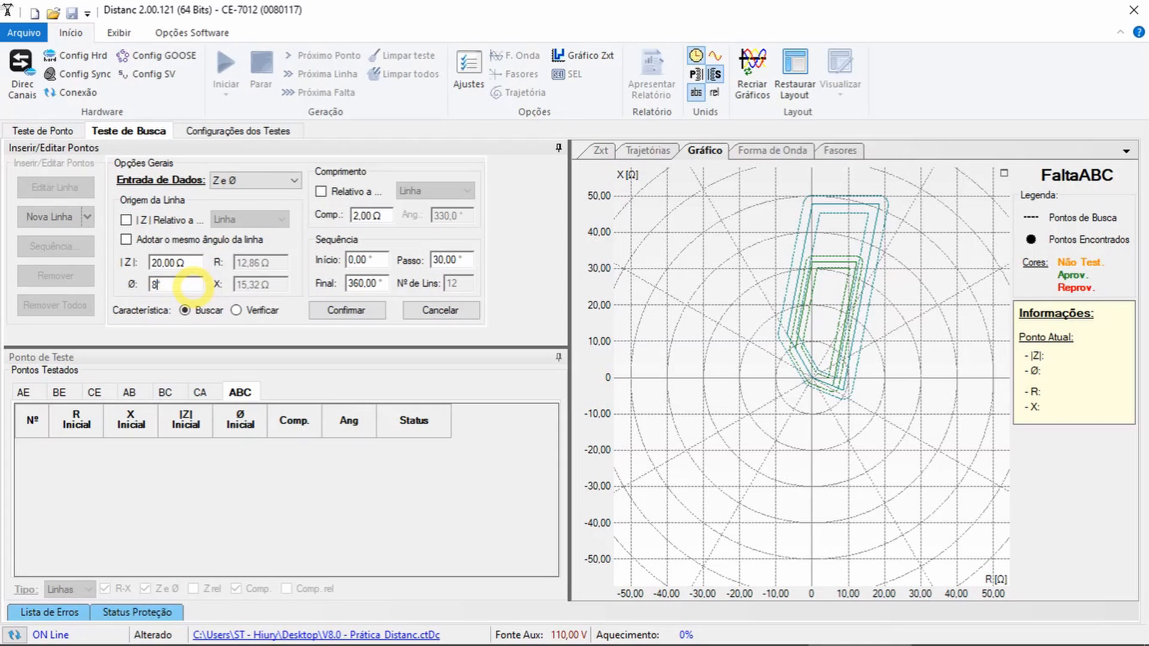
type("0,0")
Set the search lines' length to 80,00 Ω and the sequence step to 45,00°, and create the sequence
left_click(392, 215)
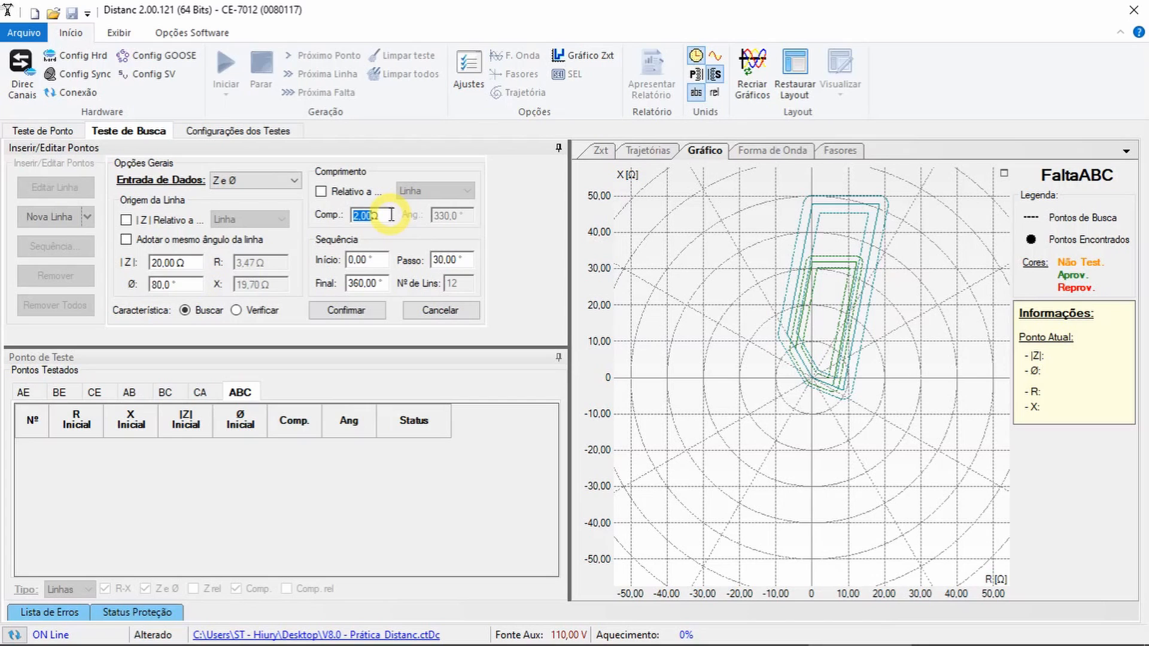
type("80,00")
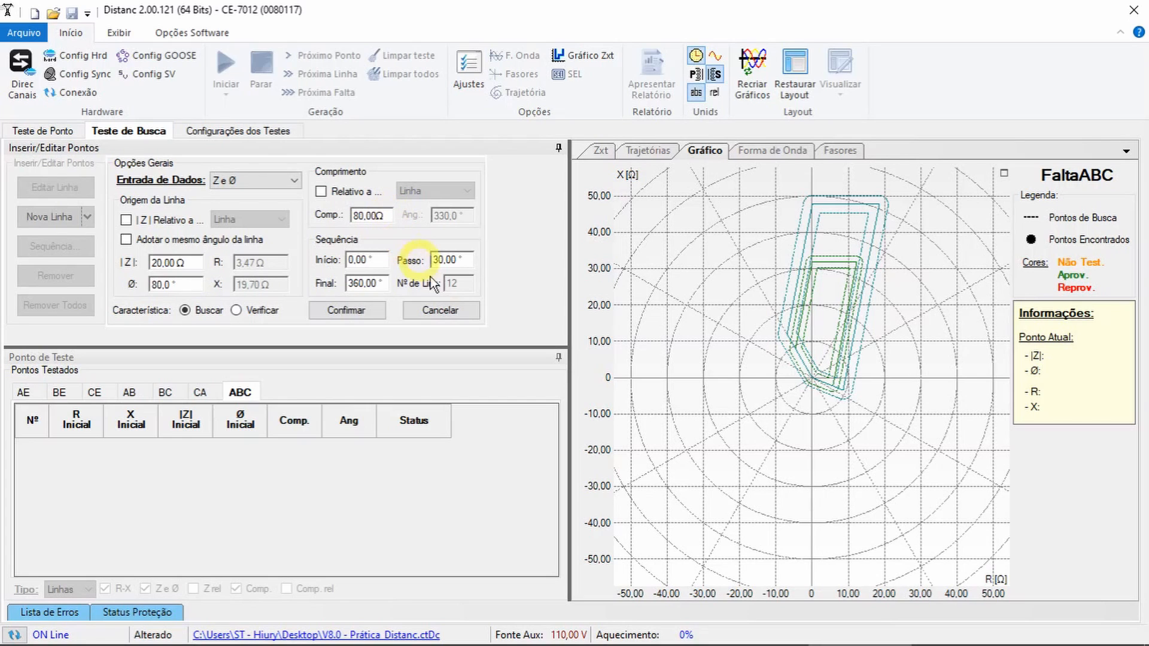
left_click(462, 261)
type("4")
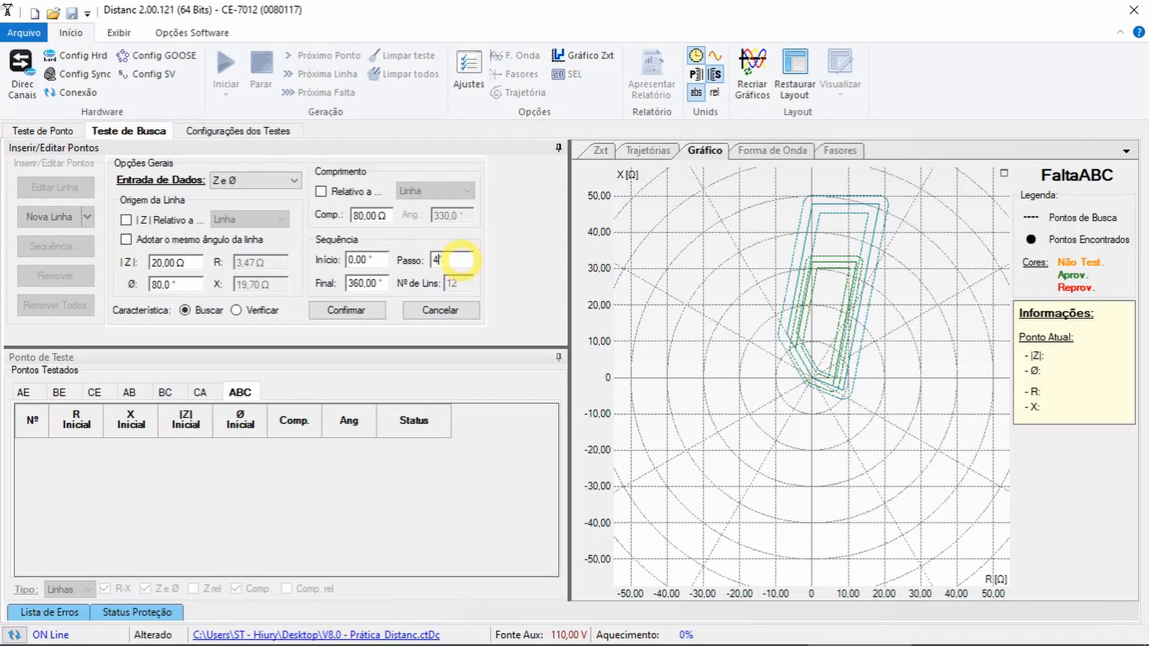
type("5,00")
left_click(347, 310)
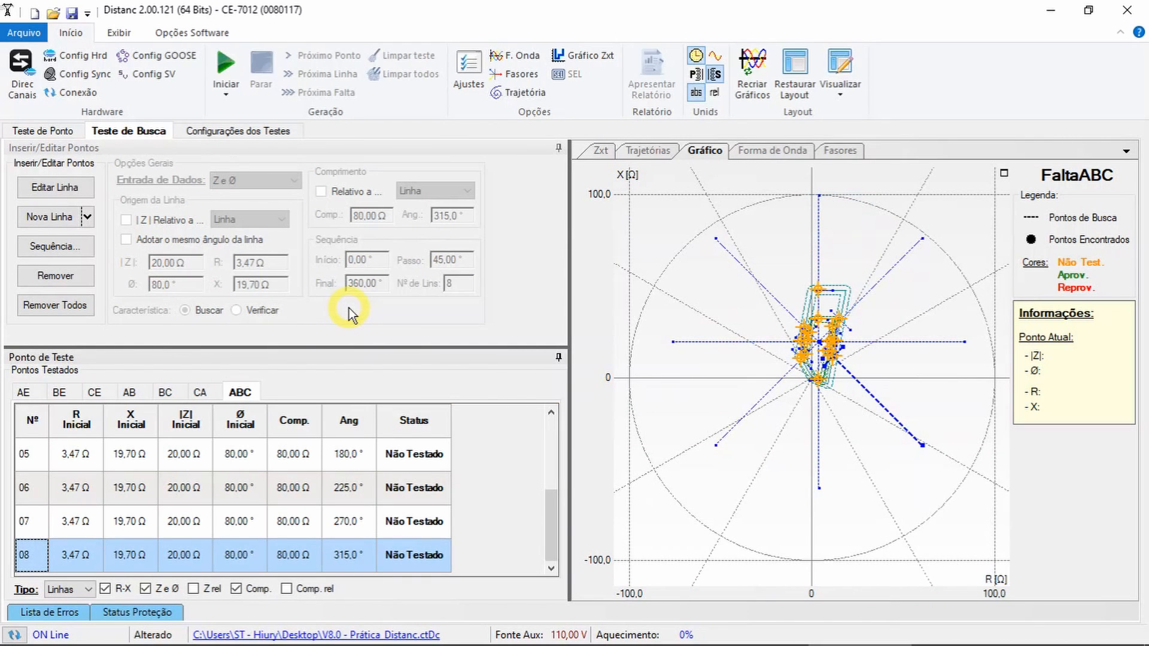
Run the search test and generate the test report in Português Pt-BR with all sections included
left_click(231, 67)
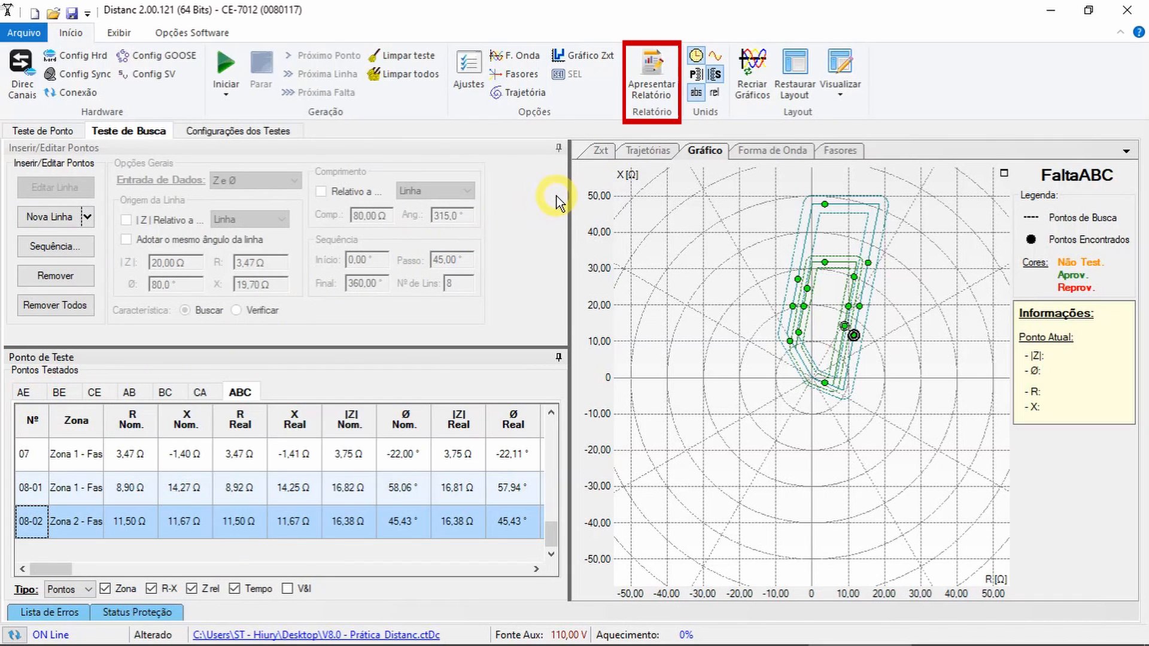
left_click(657, 71)
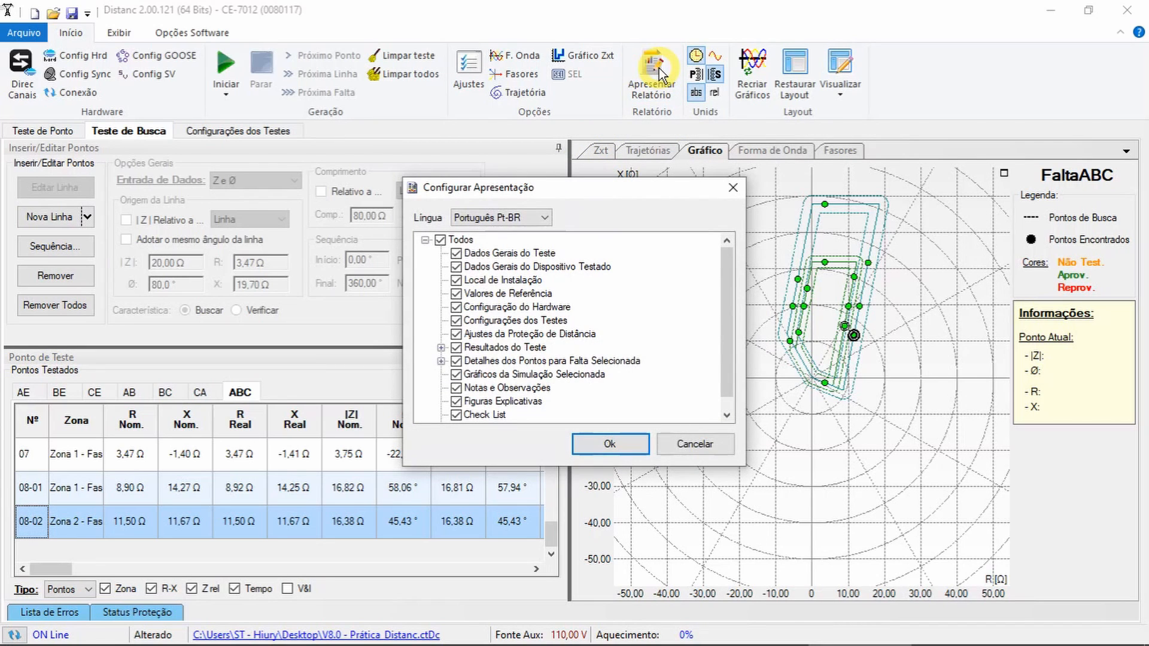
left_click(605, 444)
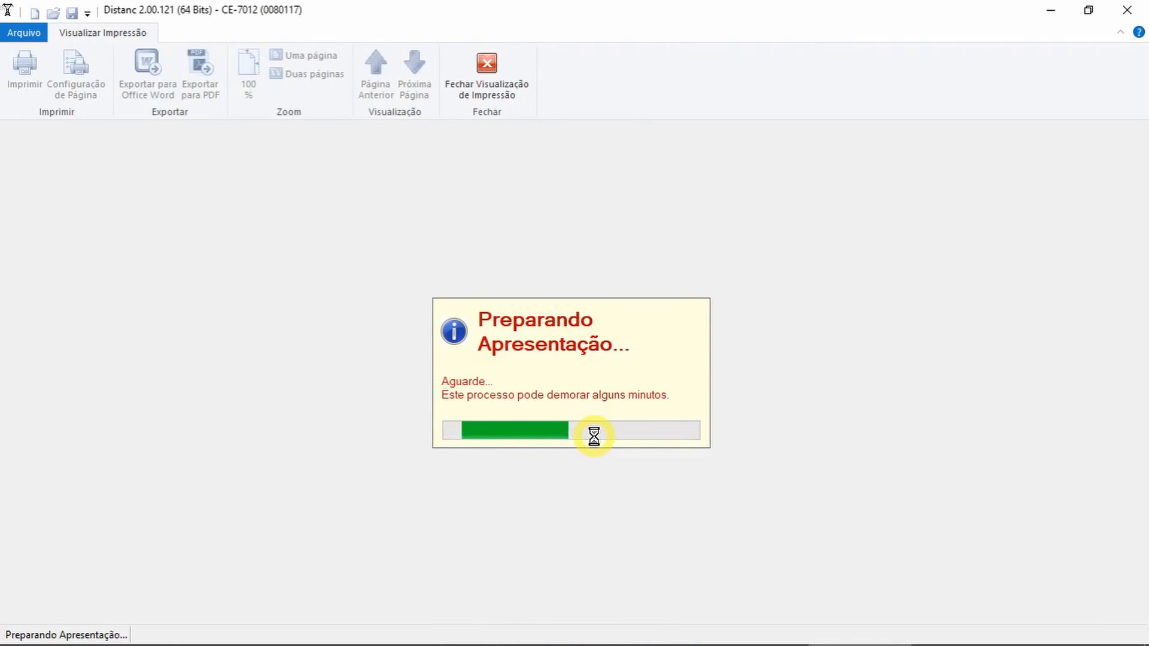